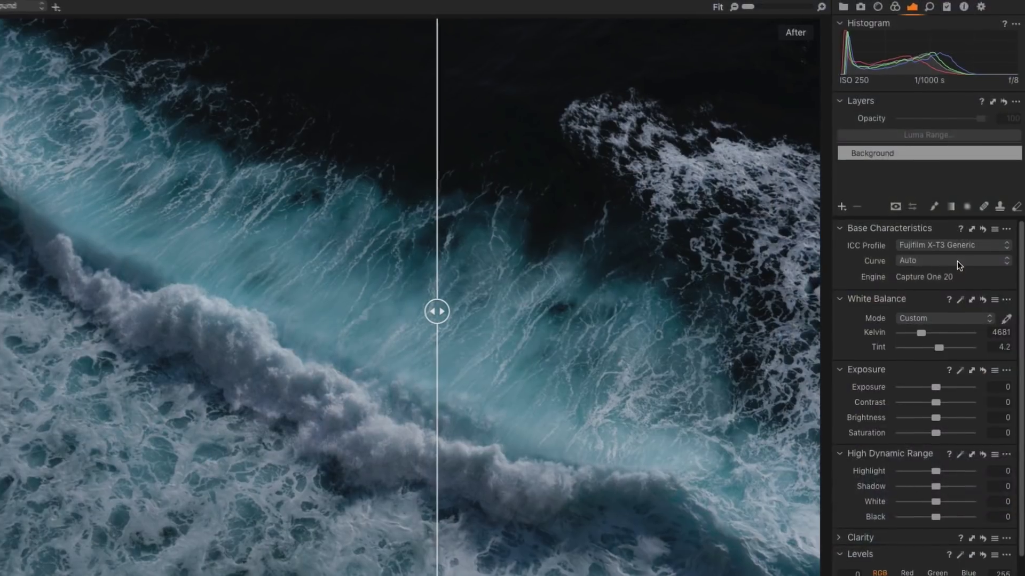
Choose Fujifilm CLASSIC NEGATIVE from the Base Characteristics Curve dropdown for the ocean wave photo
{"action": "left_click", "coordinate": [957, 261]}
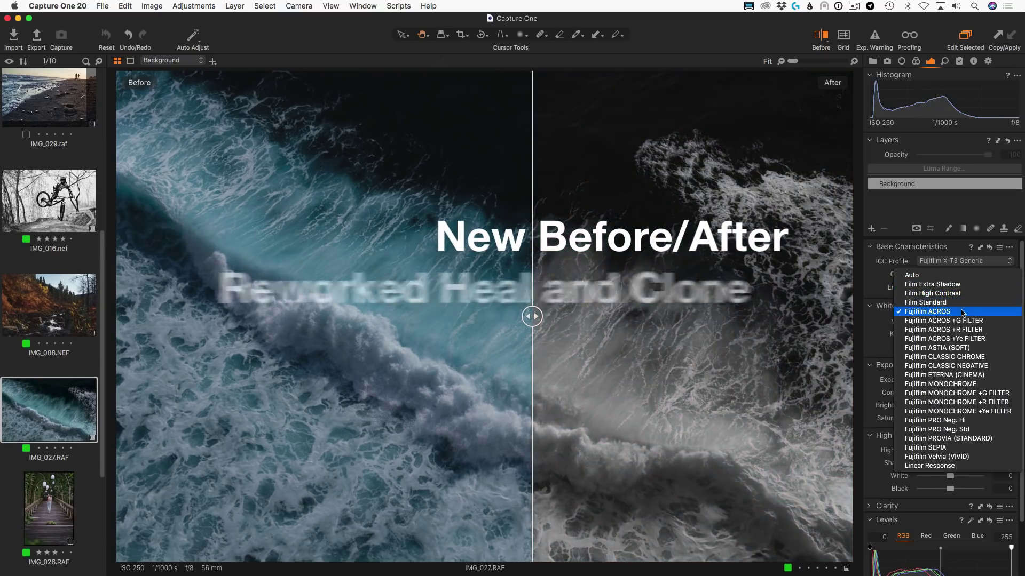
{"action": "left_click", "coordinate": [961, 367]}
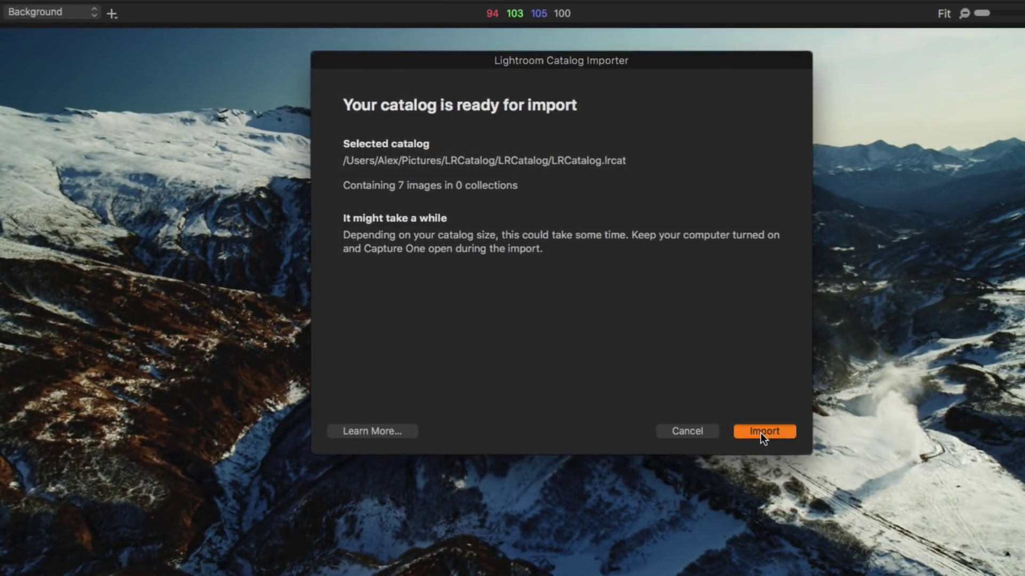
Import the 7-image Lightroom catalog and dismiss the Catalog Import Summary
{"action": "left_click", "coordinate": [687, 374]}
{"action": "left_click", "coordinate": [687, 374]}
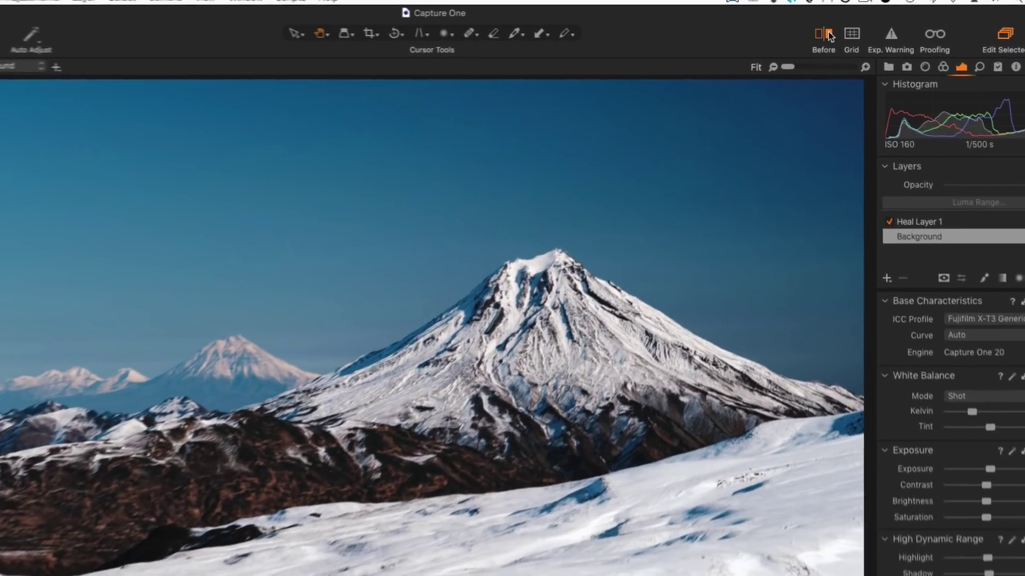
Keep the full-frame before/after view and flip the mountain photo between edited and original
{"action": "left_click", "coordinate": [829, 34]}
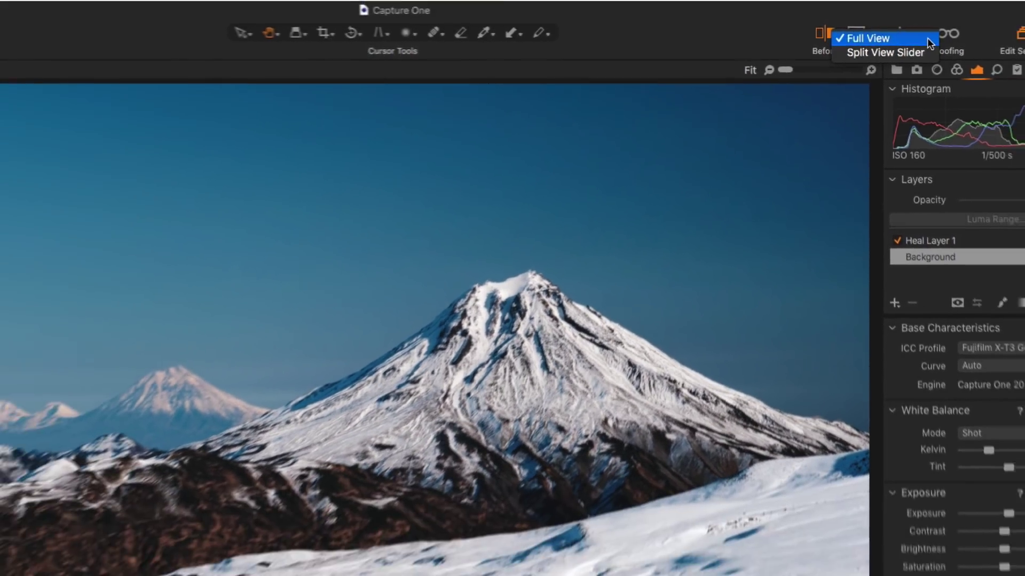
{"action": "left_click", "coordinate": [942, 38]}
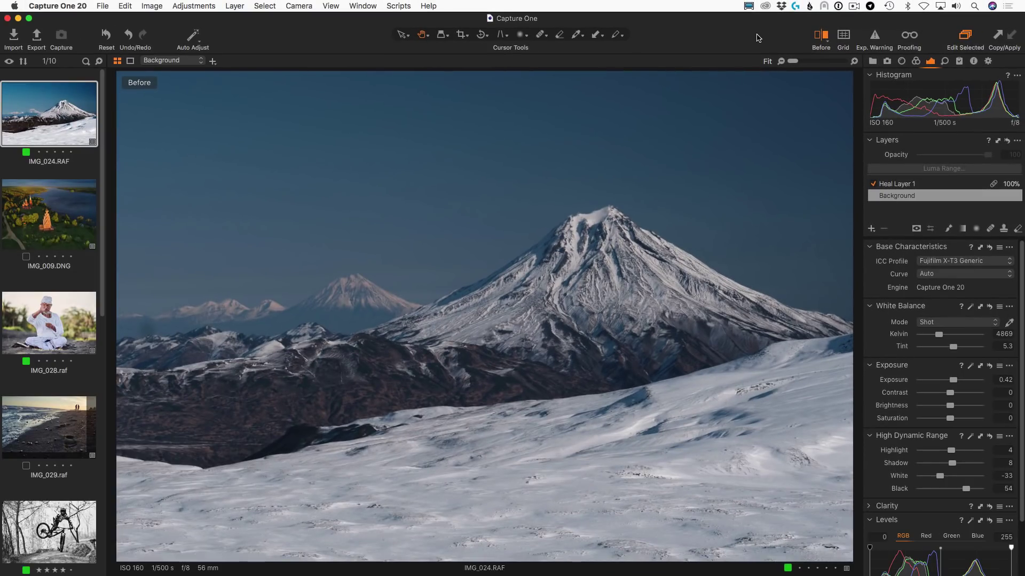
{"action": "key", "text": "y"}
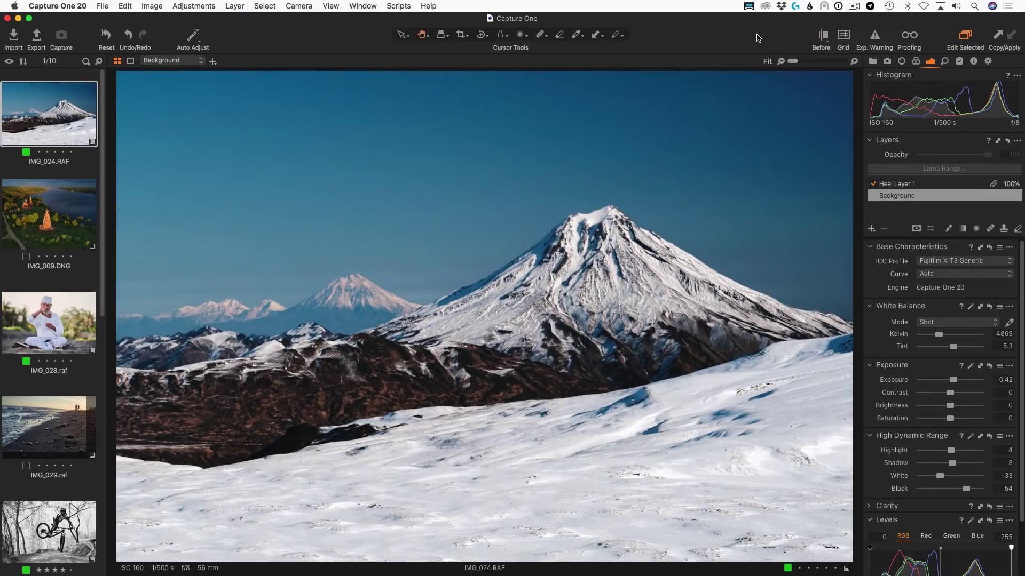
{"action": "key", "text": "y"}
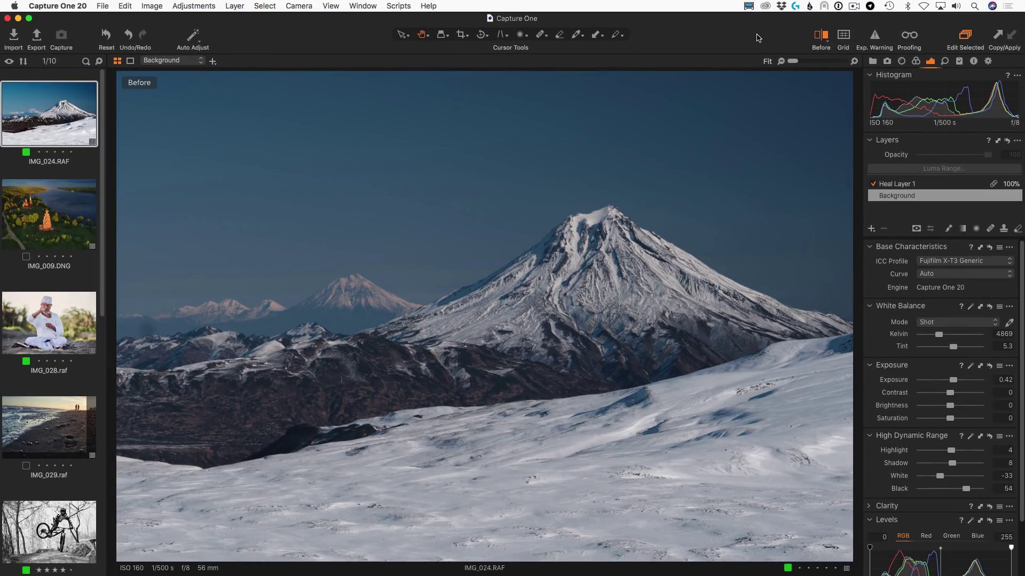
{"action": "key", "text": "y"}
Open IMG_009.DNG and toggle to its unedited original
{"action": "left_click", "coordinate": [79, 227]}
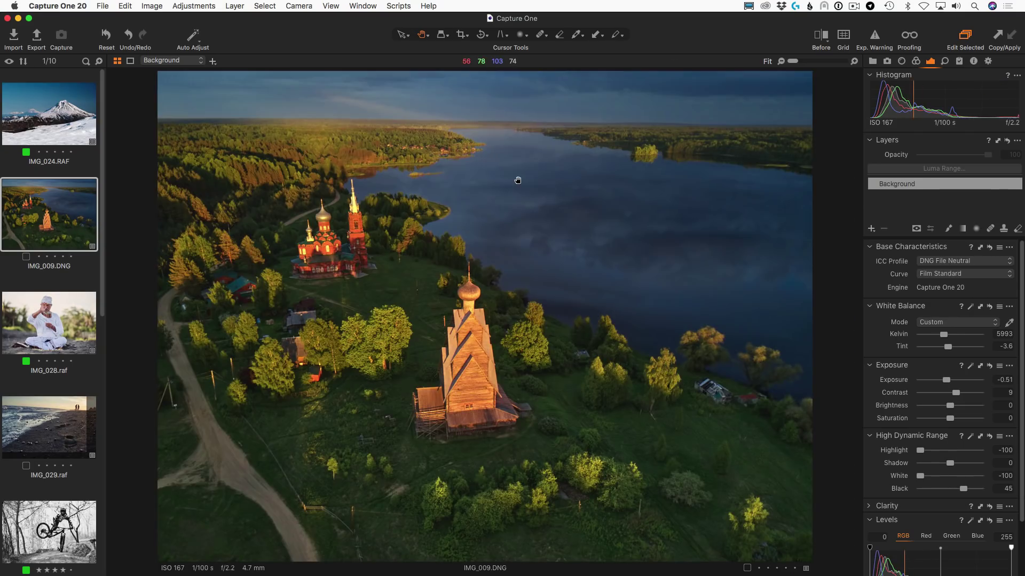
{"action": "key", "text": "y"}
{"action": "key", "text": "y"}
{"action": "key", "text": "y"}
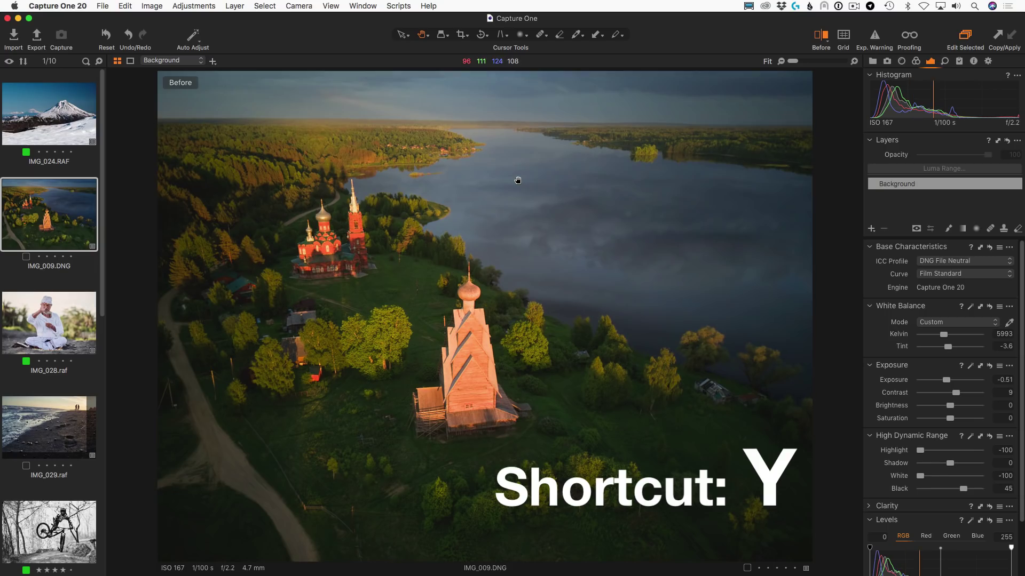
{"action": "key", "text": "y"}
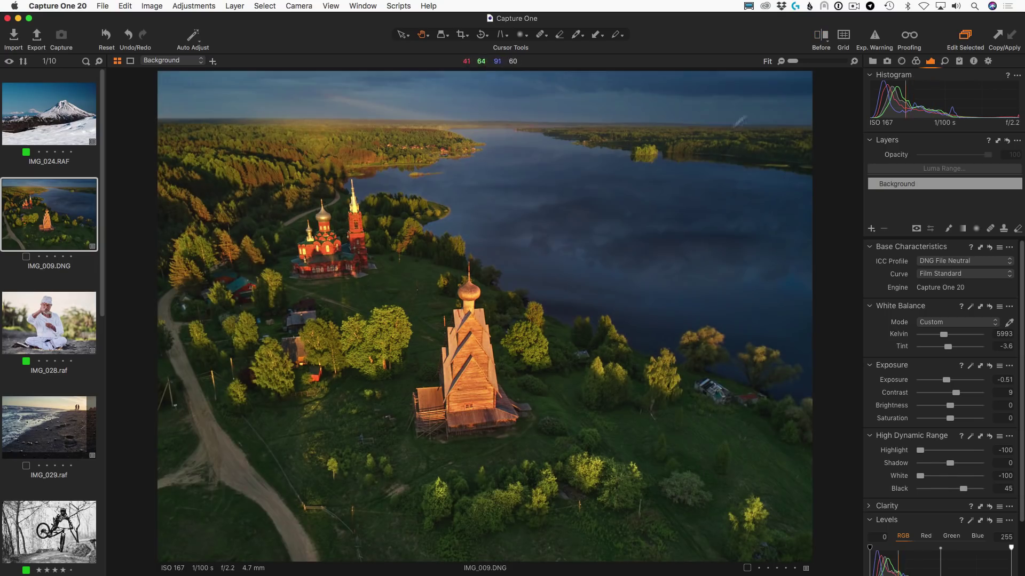
Switch to Split View Slider and drag the divider across the church photo
{"action": "left_click", "coordinate": [826, 39]}
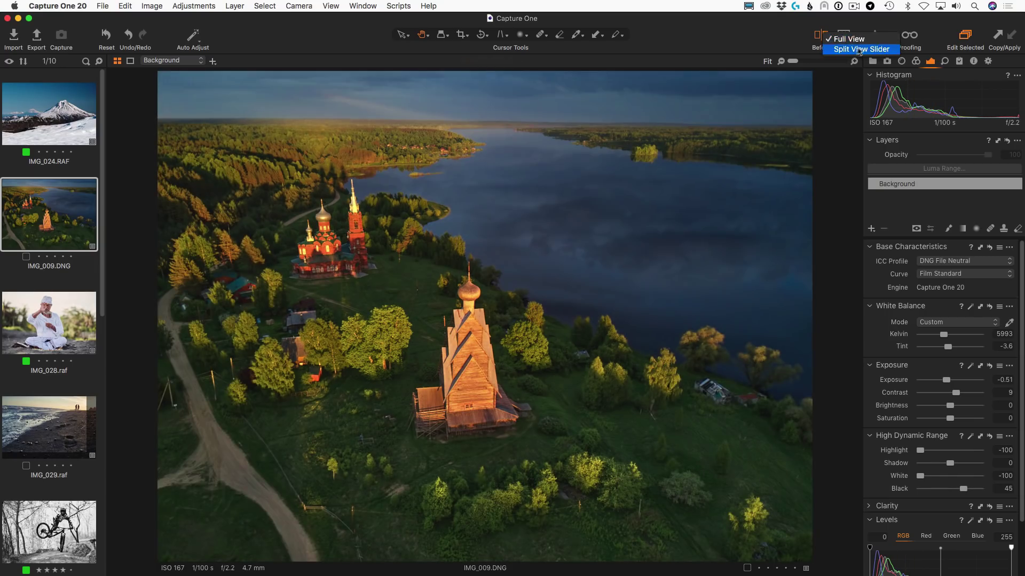
{"action": "left_click", "coordinate": [854, 46]}
{"action": "left_click_drag", "start_coordinate": [485, 316], "coordinate": [537, 316]}
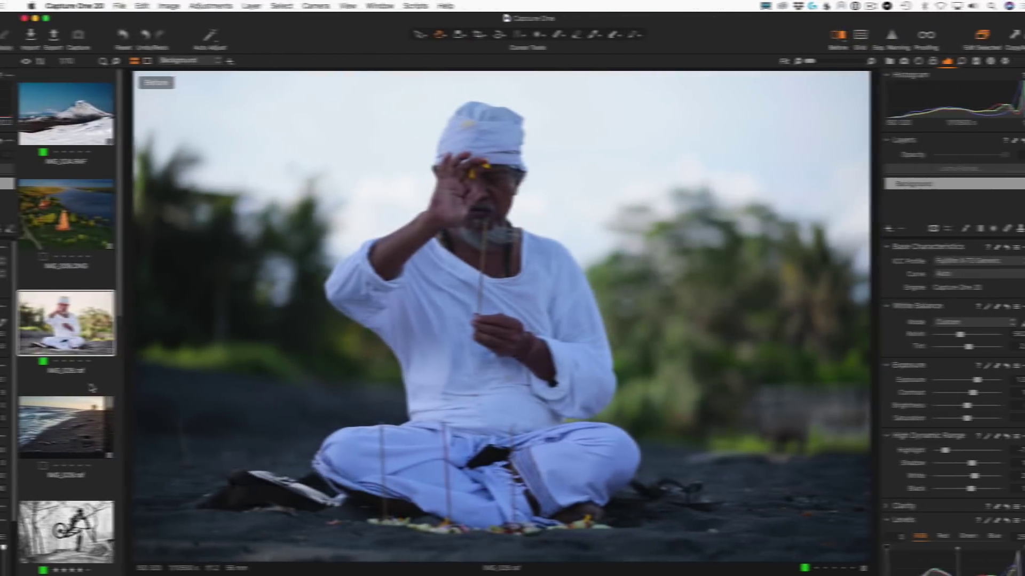
Open the IMG_029 beach photo and compare its edited and unedited versions
{"action": "key", "text": "y"}
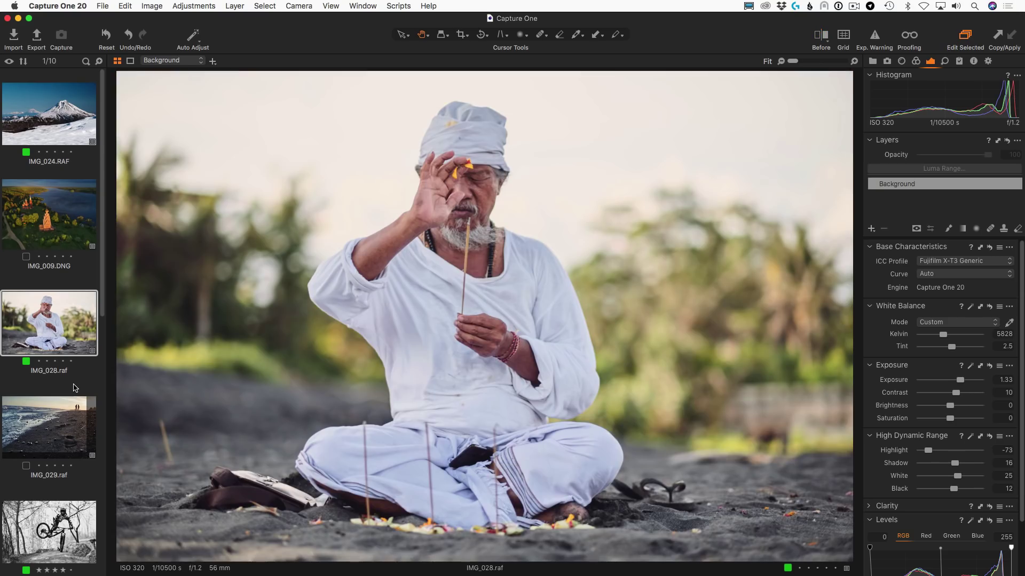
{"action": "key", "text": "y"}
{"action": "key", "text": "y"}
{"action": "left_click", "coordinate": [75, 415]}
{"action": "key", "text": "y"}
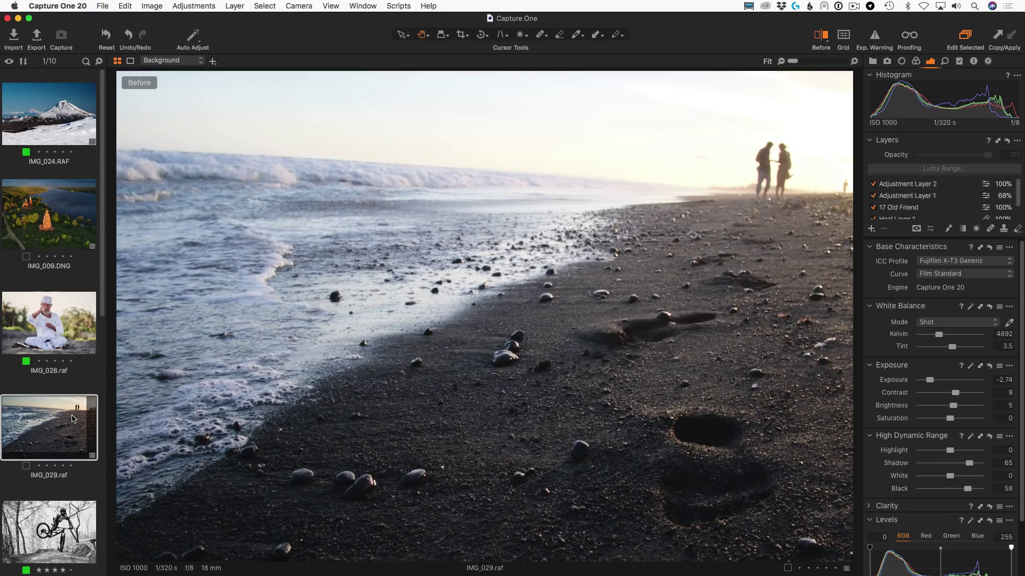
{"action": "key", "text": "y"}
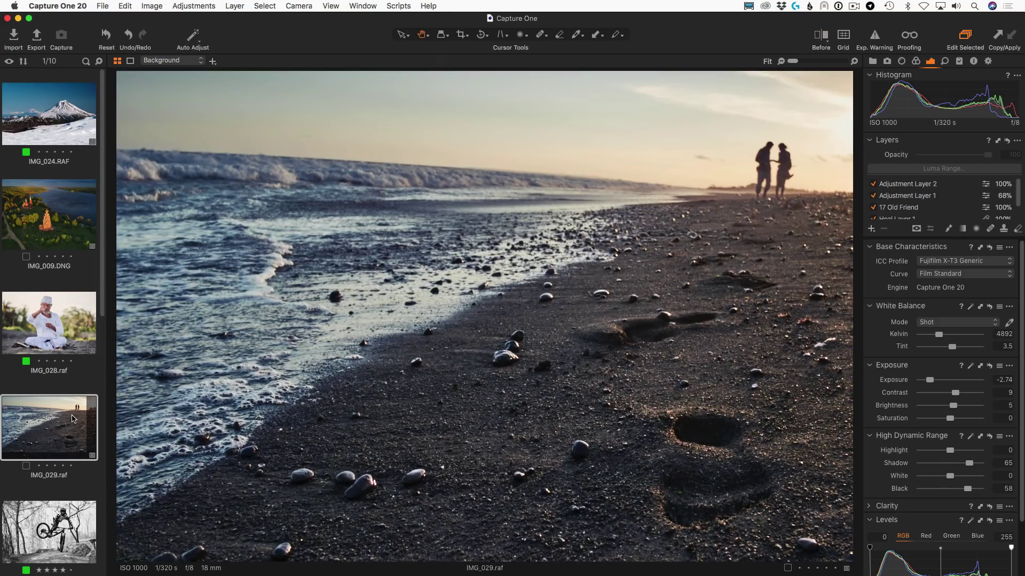
{"action": "key", "text": "y"}
{"action": "key", "text": "y"}
{"action": "key", "text": "y"}
Check the full frame and crop area with the Crop tool, then view the original
{"action": "key", "text": "c"}
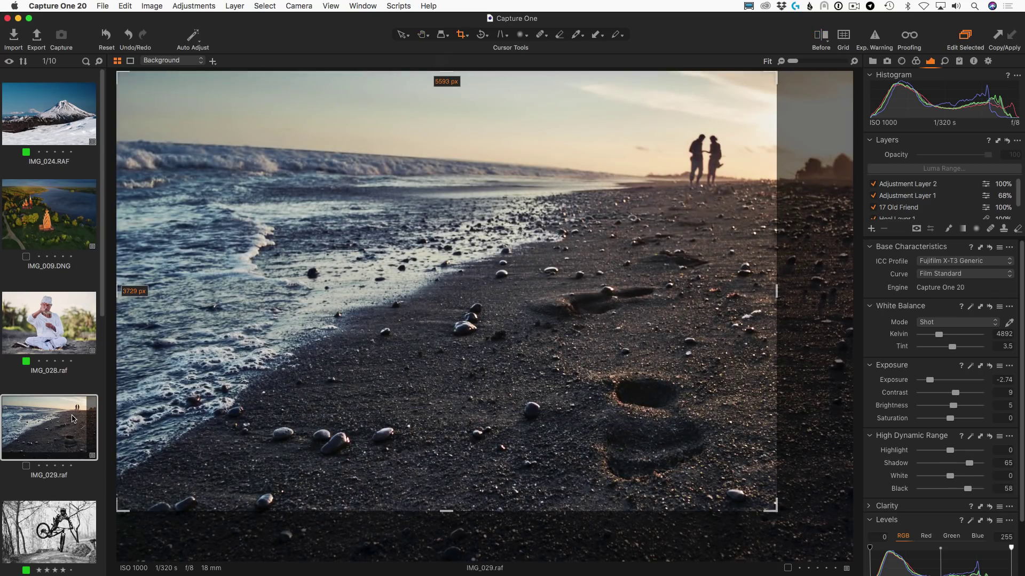
{"action": "key", "text": "h"}
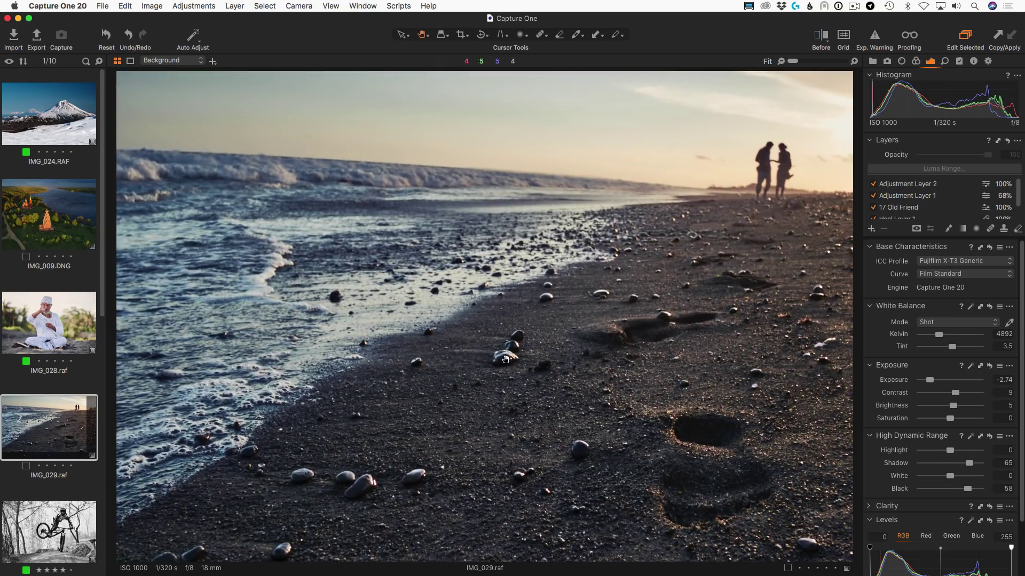
{"action": "key", "text": "y"}
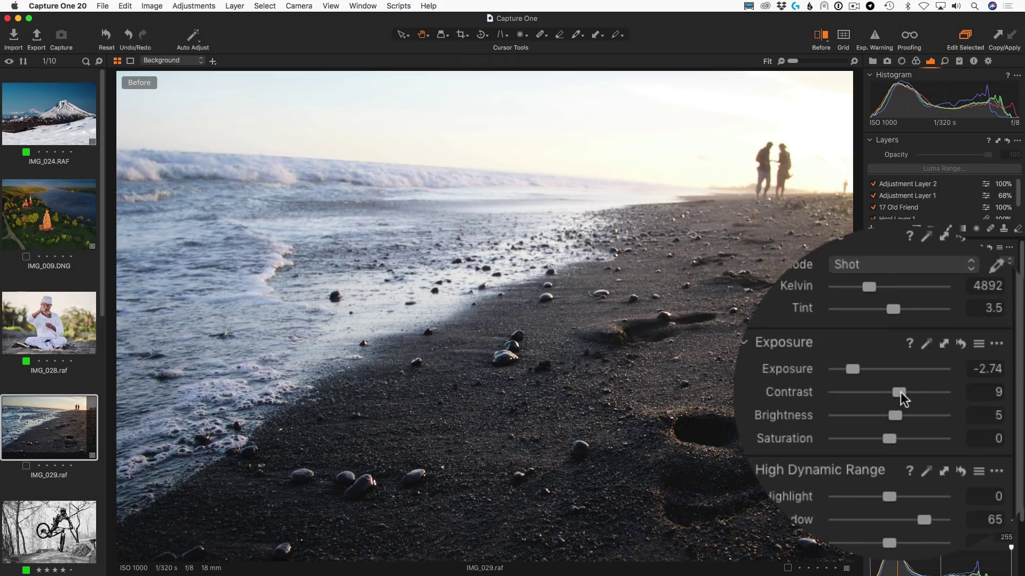
Drag Contrast from 9 to 14 and compare against the unedited beach photo
{"action": "left_click_drag", "start_coordinate": [955, 393], "coordinate": [960, 395]}
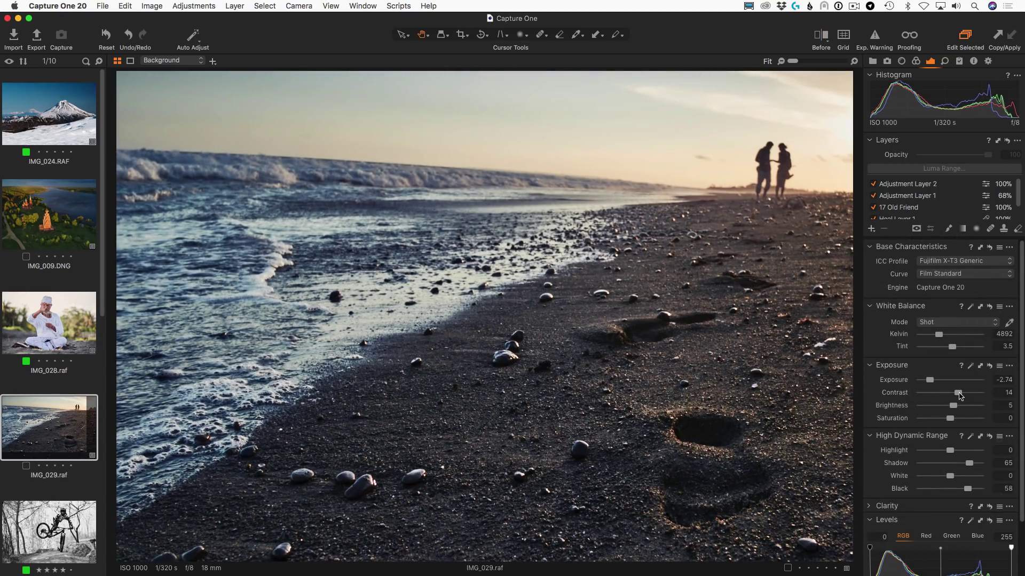
{"action": "key", "text": "y"}
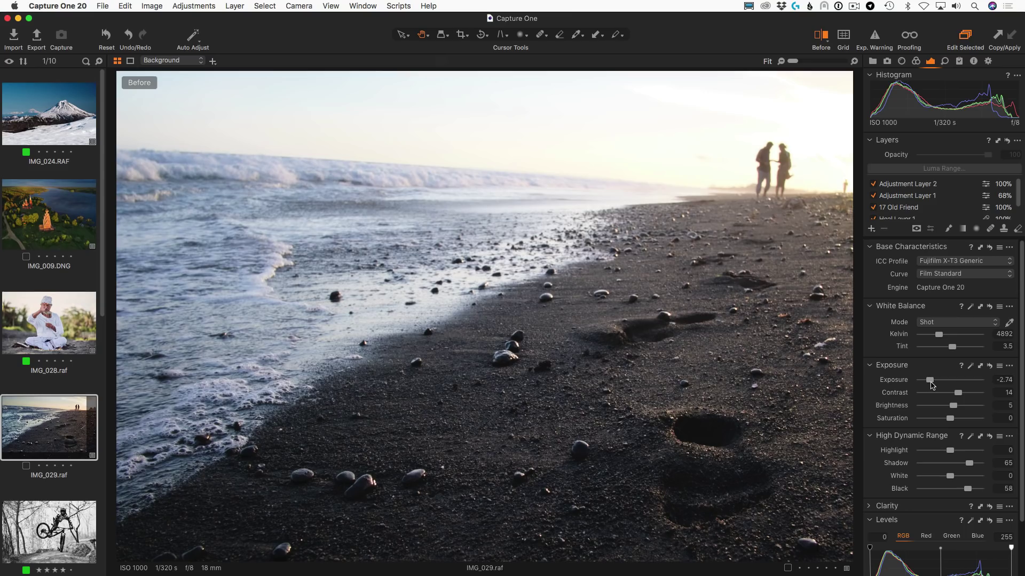
{"action": "key", "text": "y"}
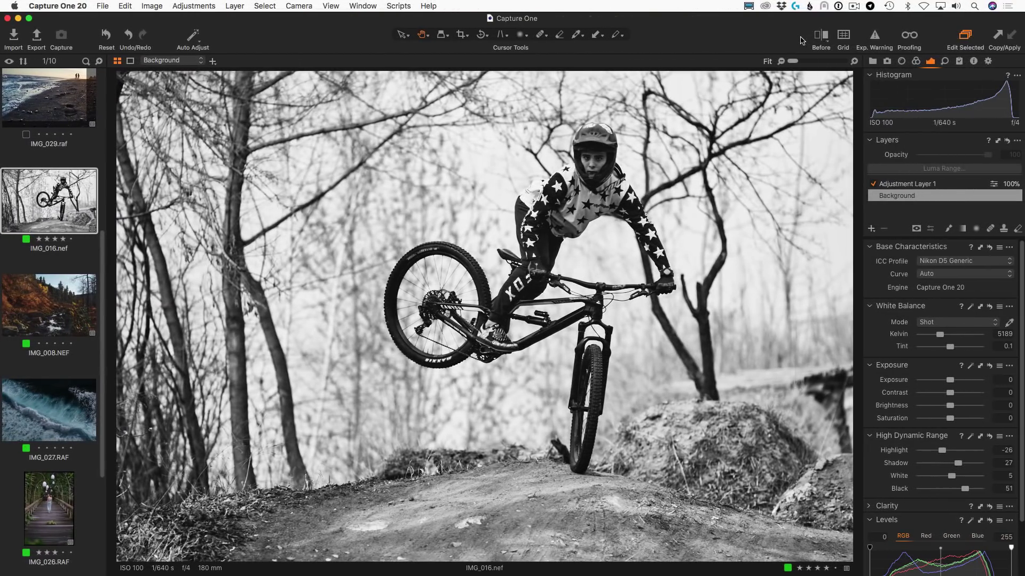
Switch the bike photo to Split View Slider and drag the divider to reveal more colour original
{"action": "left_click", "coordinate": [821, 36]}
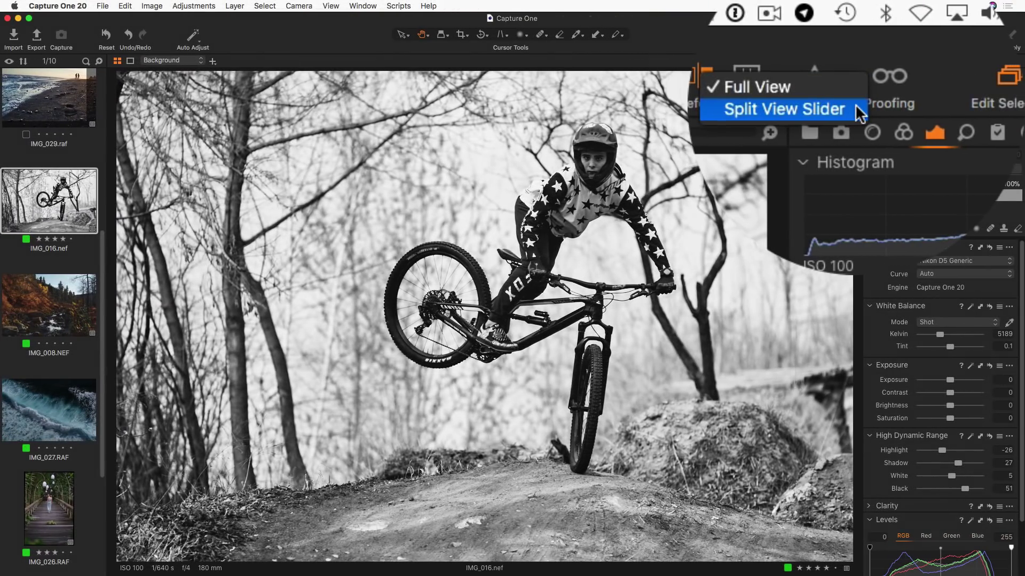
{"action": "left_click", "coordinate": [892, 50]}
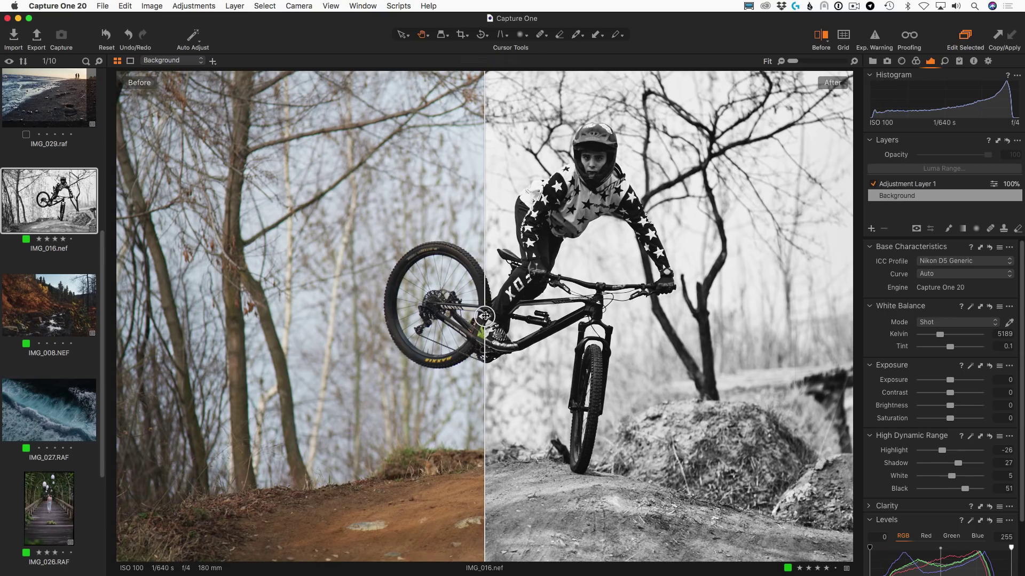
{"action": "left_click_drag", "start_coordinate": [485, 316], "coordinate": [594, 316]}
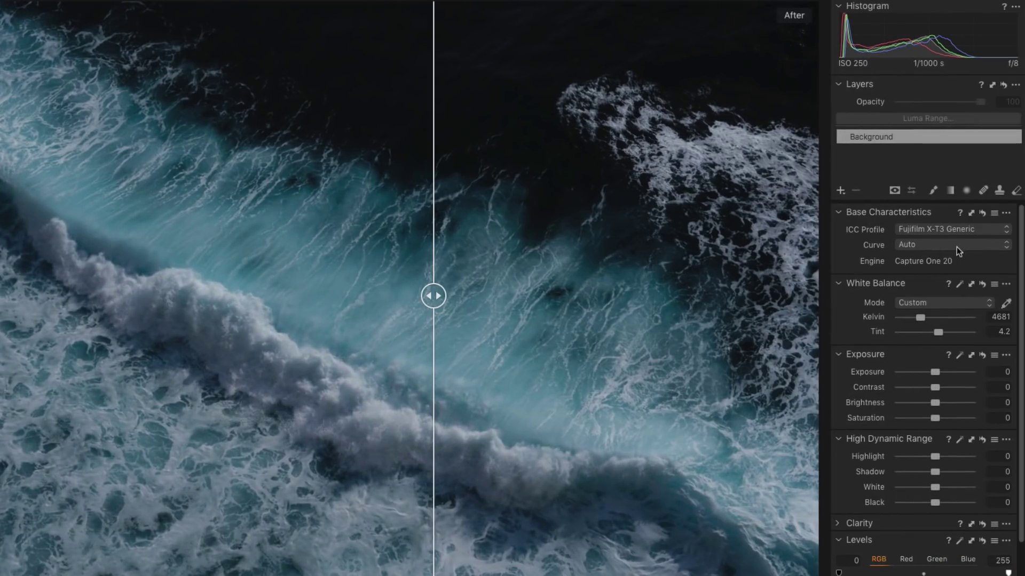
Choose the Fujifilm CLASSIC NEGATIVE curve, then drag Black to 69, Contrast to 14 and Shadow to 24
{"action": "left_click", "coordinate": [957, 245]}
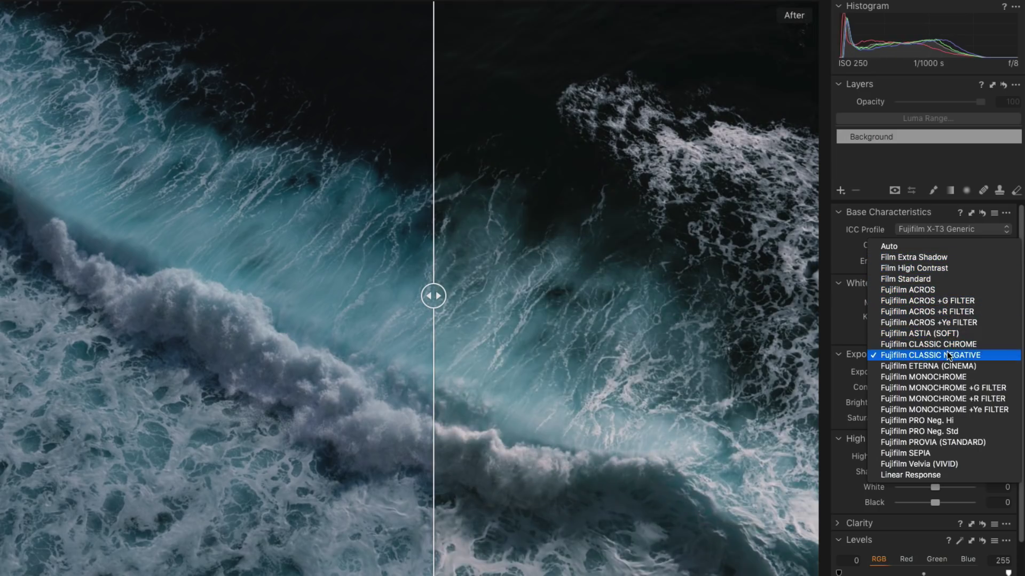
{"action": "left_click", "coordinate": [947, 353]}
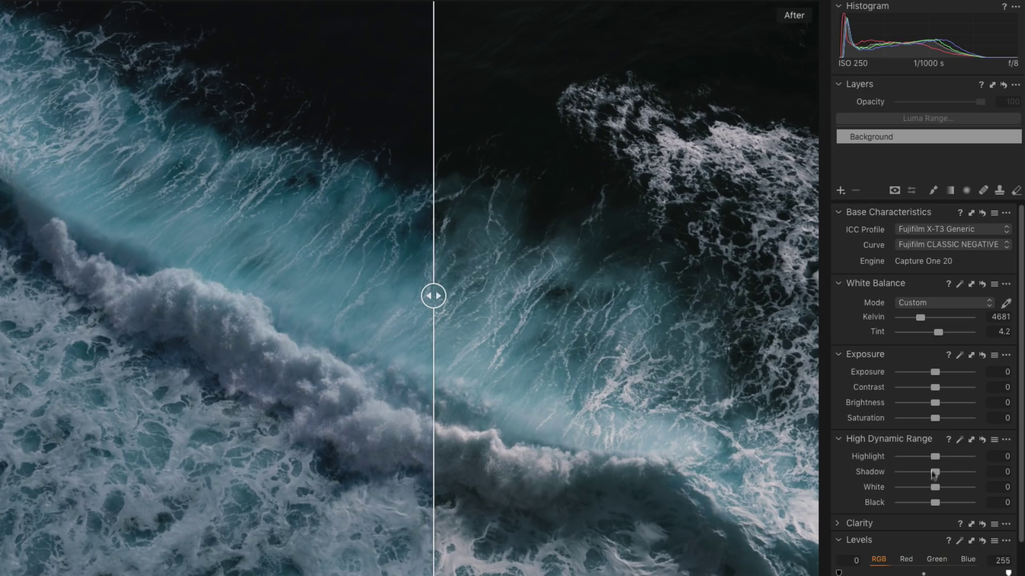
{"action": "left_click_drag", "start_coordinate": [935, 503], "coordinate": [960, 503]}
{"action": "left_click_drag", "start_coordinate": [935, 387], "coordinate": [944, 387]}
{"action": "left_click_drag", "start_coordinate": [934, 472], "coordinate": [941, 473]}
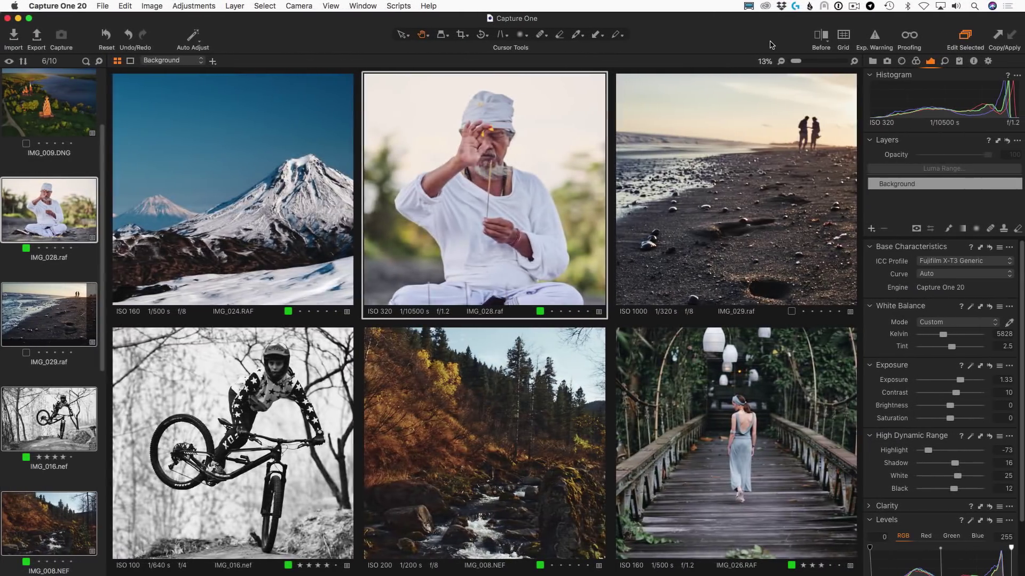
Toggle Before on all six photos, then use Alt+Y split view and slide the divider
{"action": "key", "text": "y"}
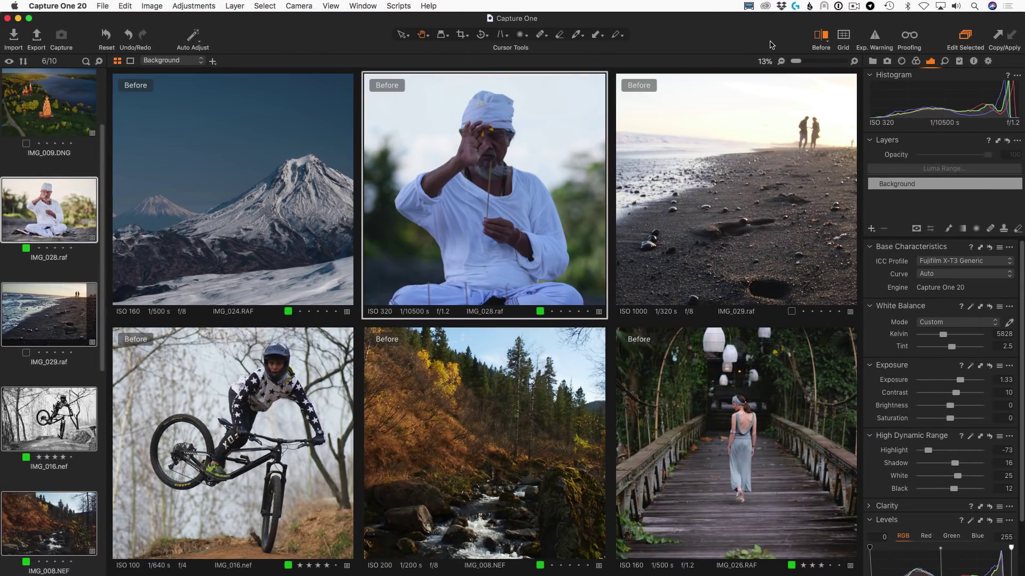
{"action": "key", "text": "y"}
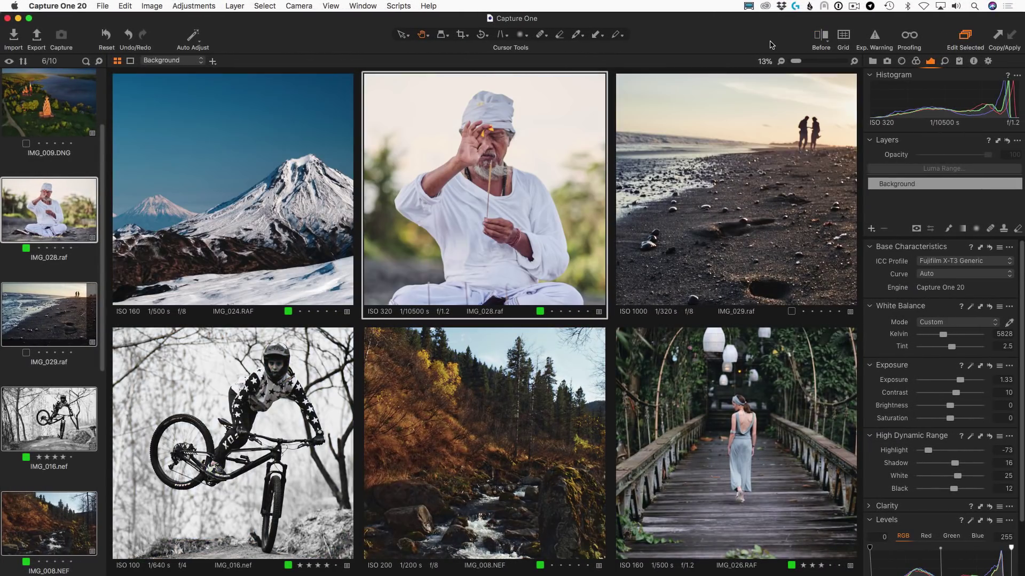
{"action": "key", "text": "alt+y"}
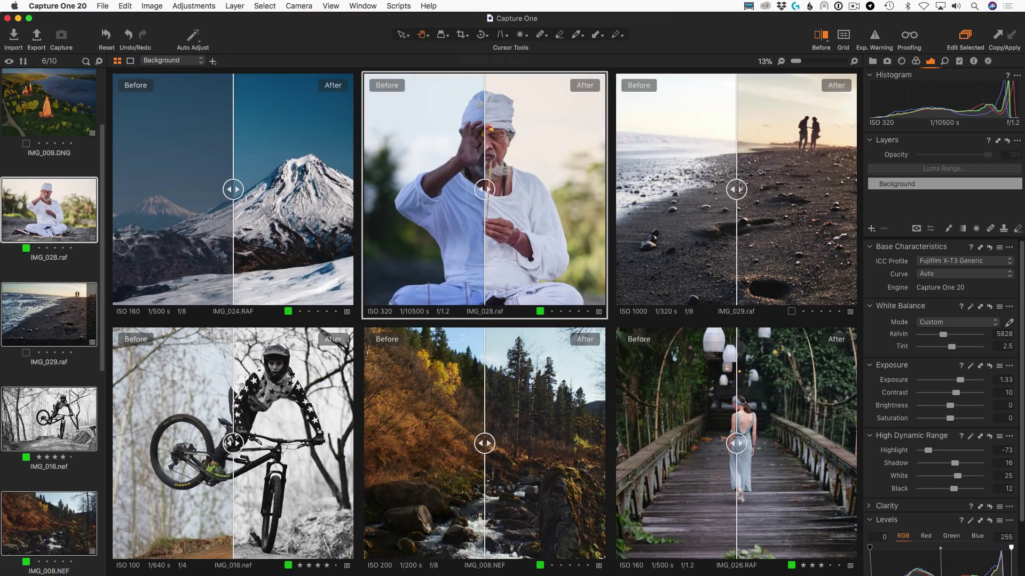
{"action": "mouse_move", "coordinate": [738, 188]}
{"action": "left_mouse_down"}
{"action": "mouse_move", "coordinate": [849, 188]}
{"action": "mouse_move", "coordinate": [625, 187]}
{"action": "mouse_move", "coordinate": [851, 189]}
{"action": "mouse_move", "coordinate": [638, 190]}
{"action": "mouse_move", "coordinate": [751, 189]}
{"action": "mouse_move", "coordinate": [738, 190]}
{"action": "left_mouse_up"}
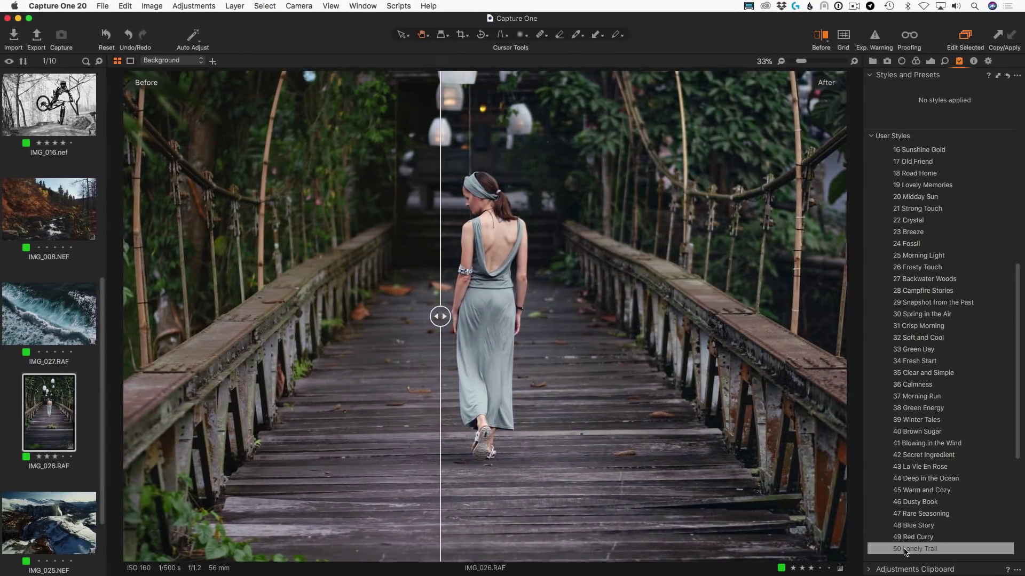
Apply and compare 50 Lonely Trail on the bridge photo, then swap it for 22 Crystal
{"action": "left_click", "coordinate": [906, 550]}
{"action": "left_click_drag", "start_coordinate": [440, 317], "coordinate": [474, 357]}
{"action": "left_click", "coordinate": [915, 549]}
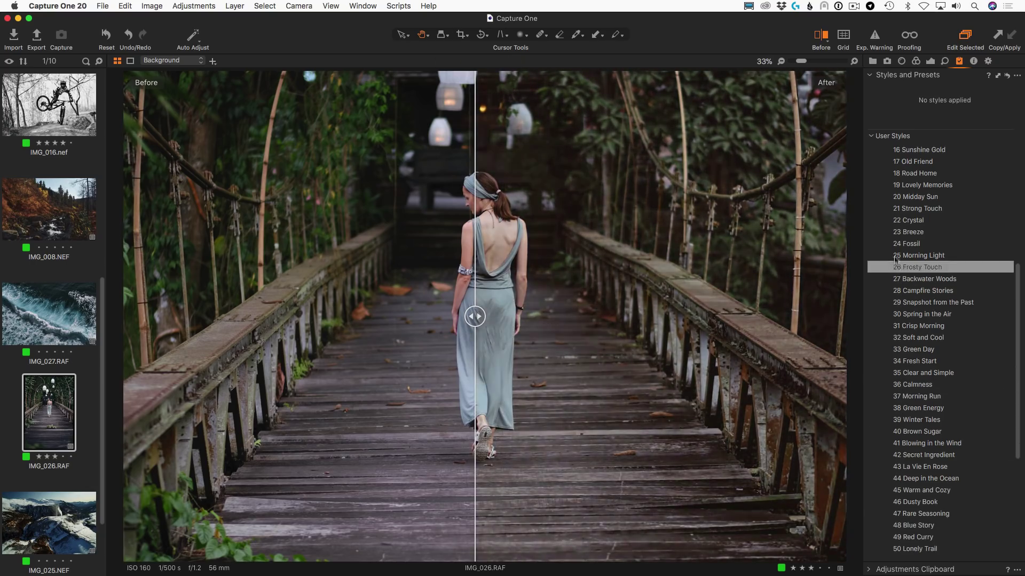
{"action": "left_click", "coordinate": [902, 219]}
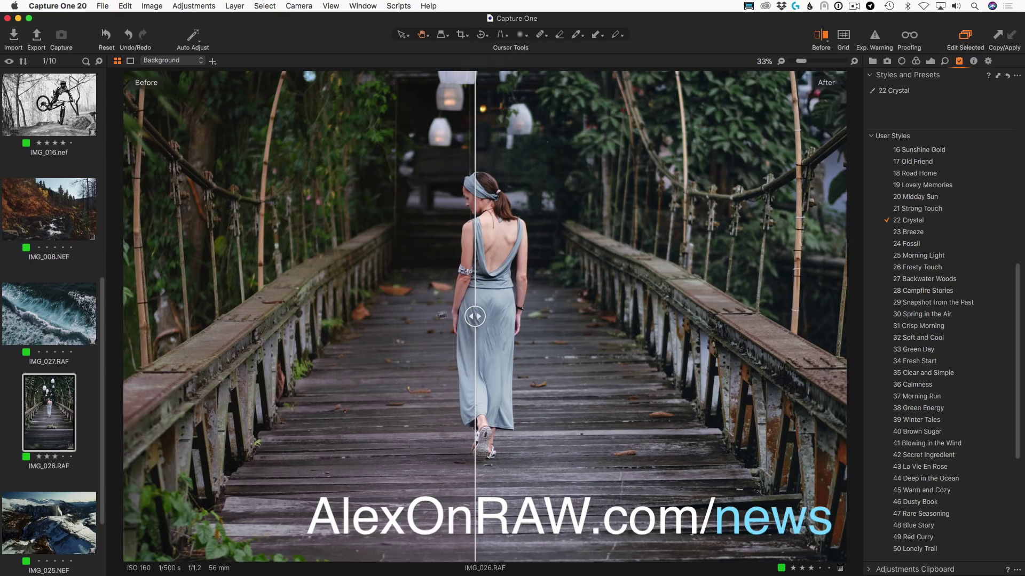
{"action": "mouse_move", "coordinate": [476, 317]}
{"action": "left_mouse_down"}
{"action": "mouse_move", "coordinate": [172, 315]}
{"action": "mouse_move", "coordinate": [807, 317]}
{"action": "mouse_move", "coordinate": [475, 317]}
{"action": "left_mouse_up"}
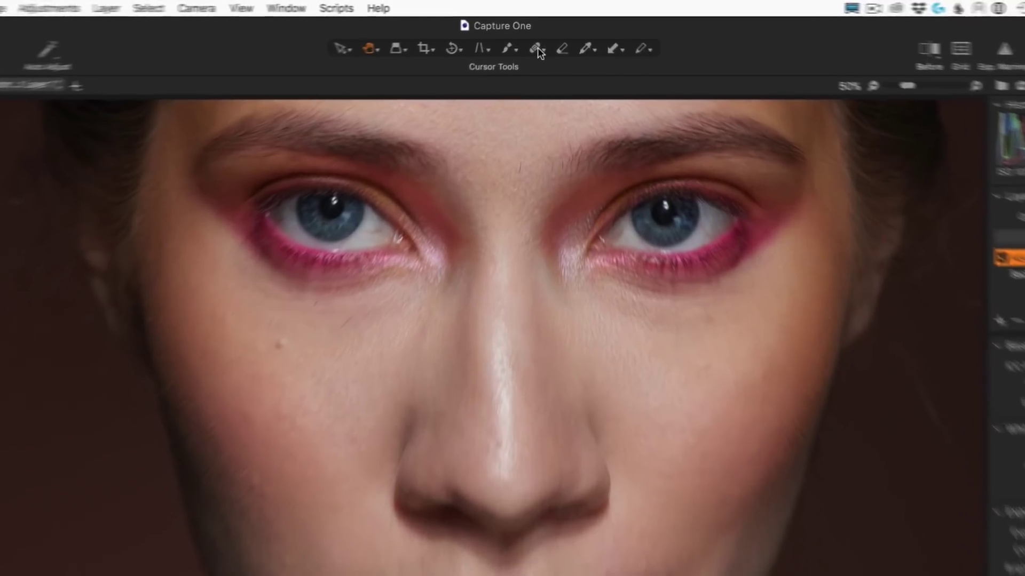
Choose Draw Healing Mask and heal the forehead spot and three cheek blemishes
{"action": "left_click", "coordinate": [543, 35]}
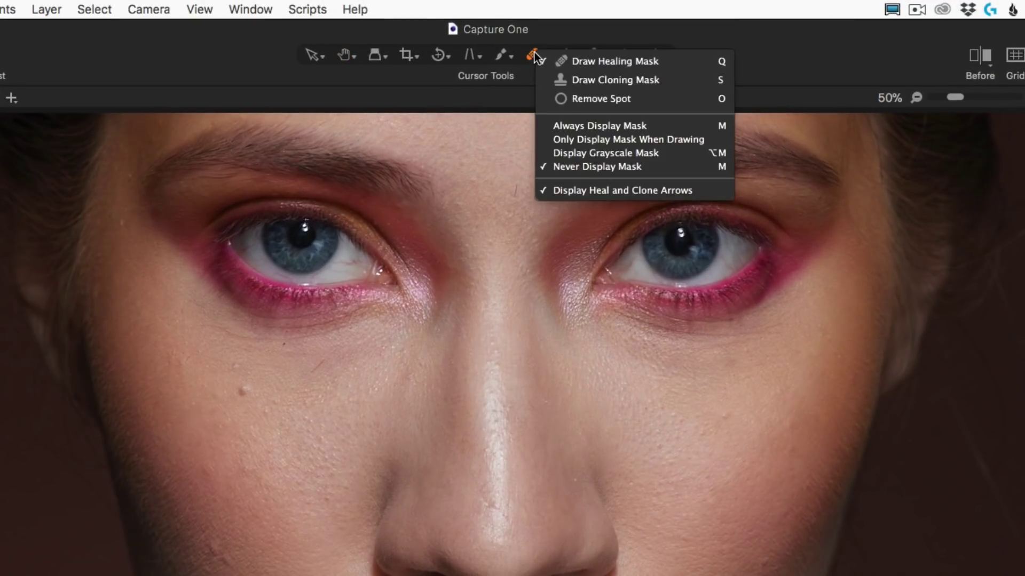
{"action": "left_click", "coordinate": [585, 62]}
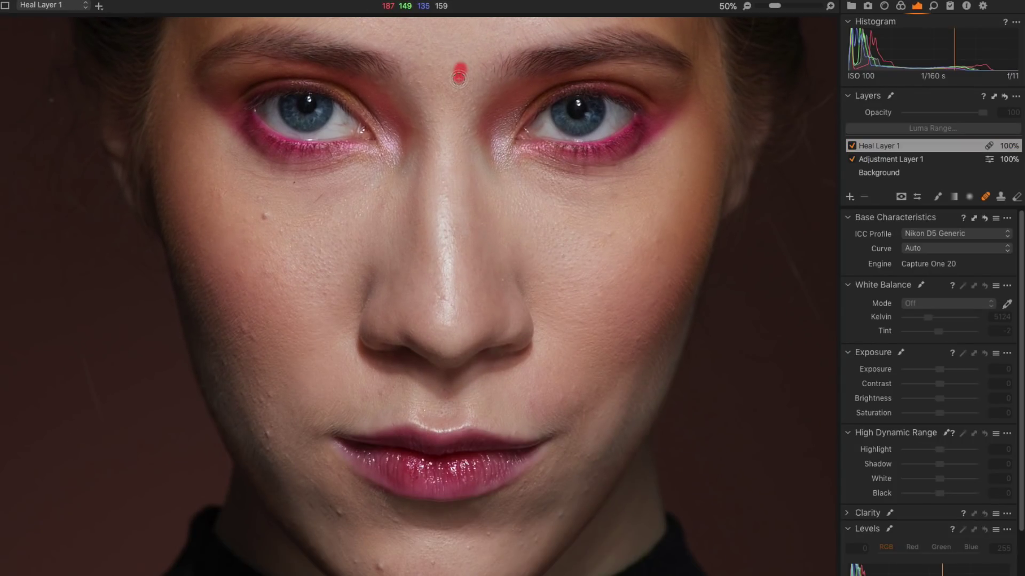
{"action": "left_click_drag", "start_coordinate": [458, 78], "coordinate": [459, 74]}
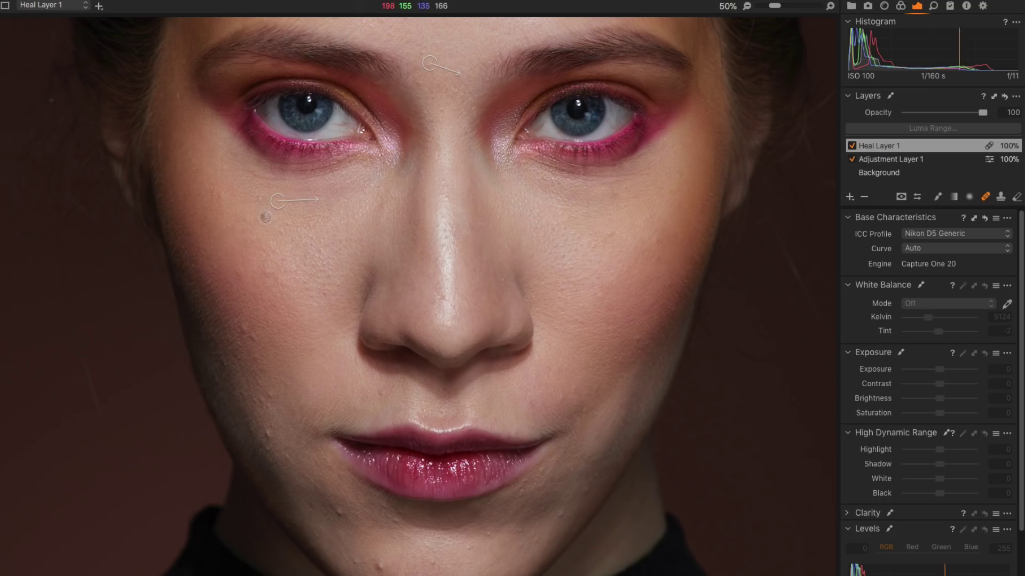
{"action": "left_click", "coordinate": [242, 329]}
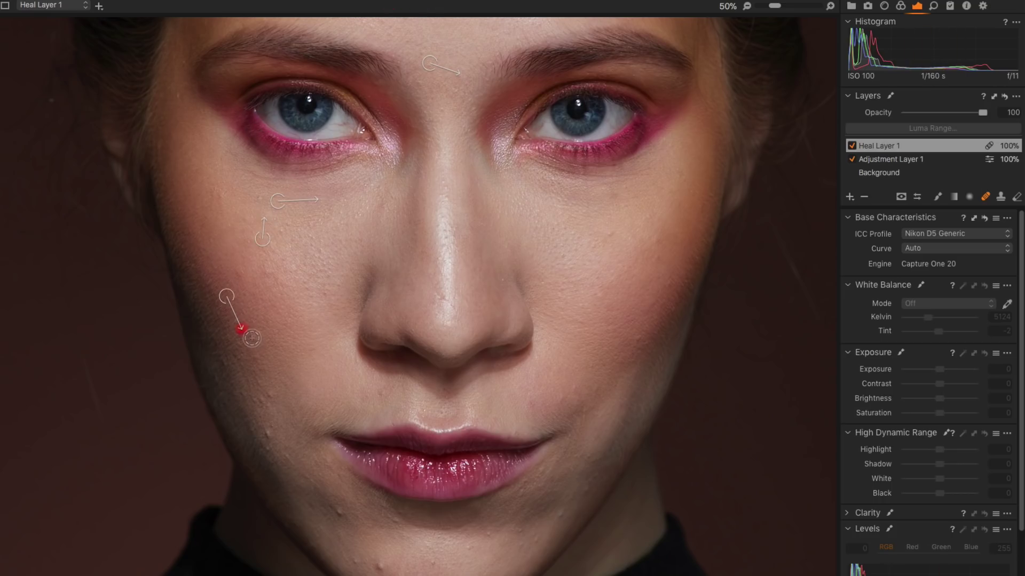
{"action": "left_click", "coordinate": [270, 394]}
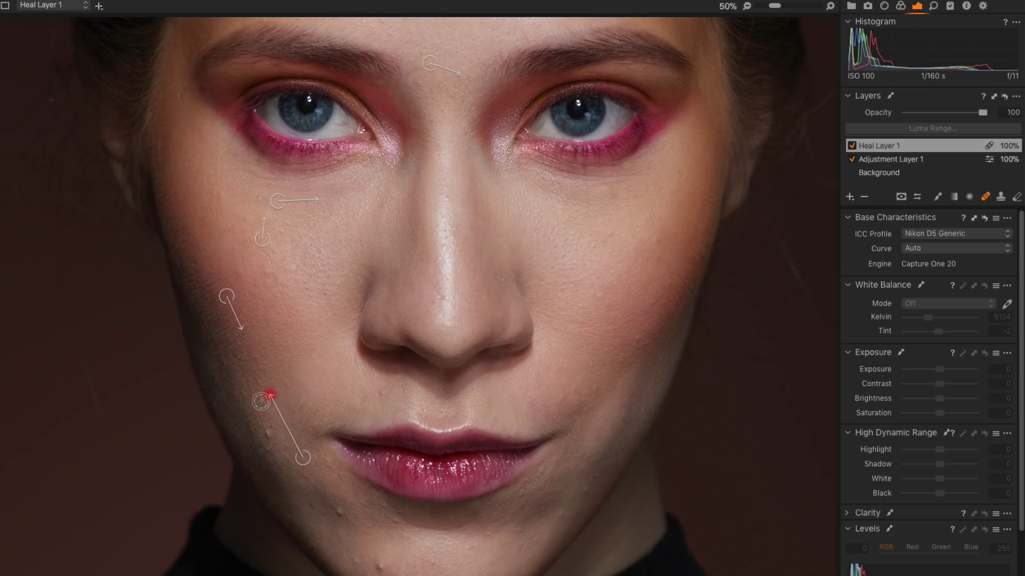
{"action": "left_click", "coordinate": [266, 432]}
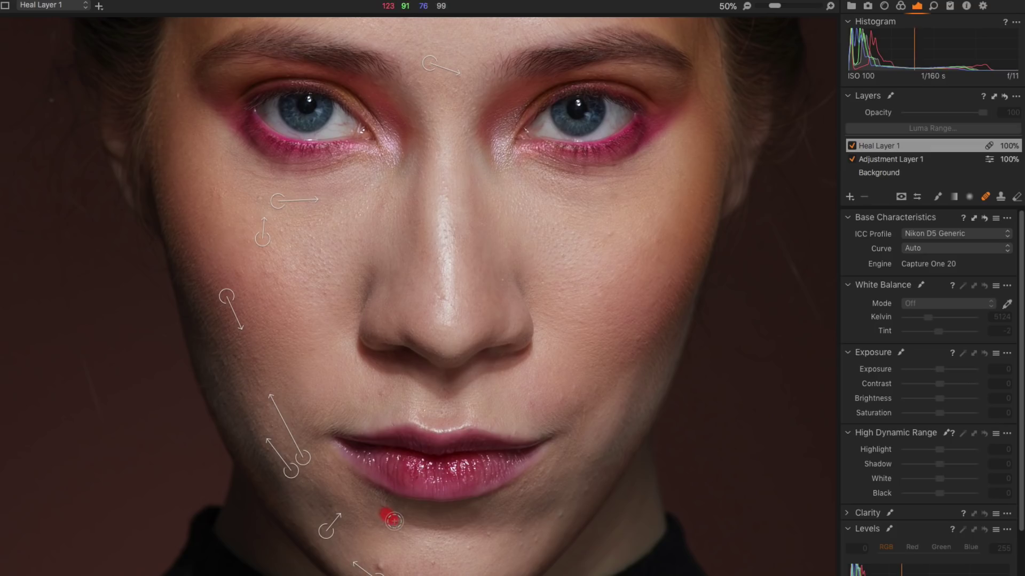
Heal the four blemishes on the chin and along the jaw
{"action": "left_click", "coordinate": [436, 563]}
{"action": "left_click", "coordinate": [487, 532]}
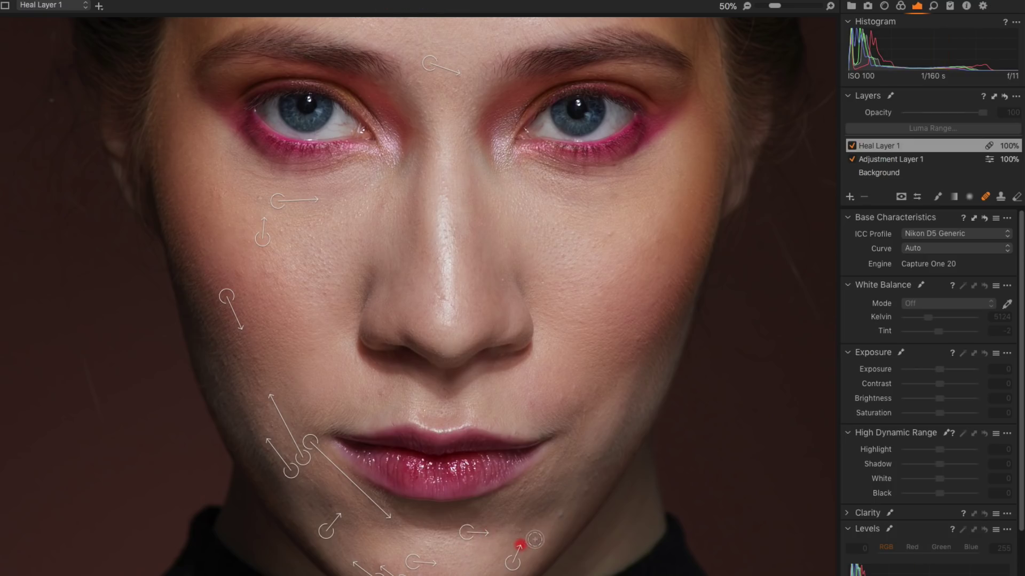
{"action": "left_click", "coordinate": [559, 515]}
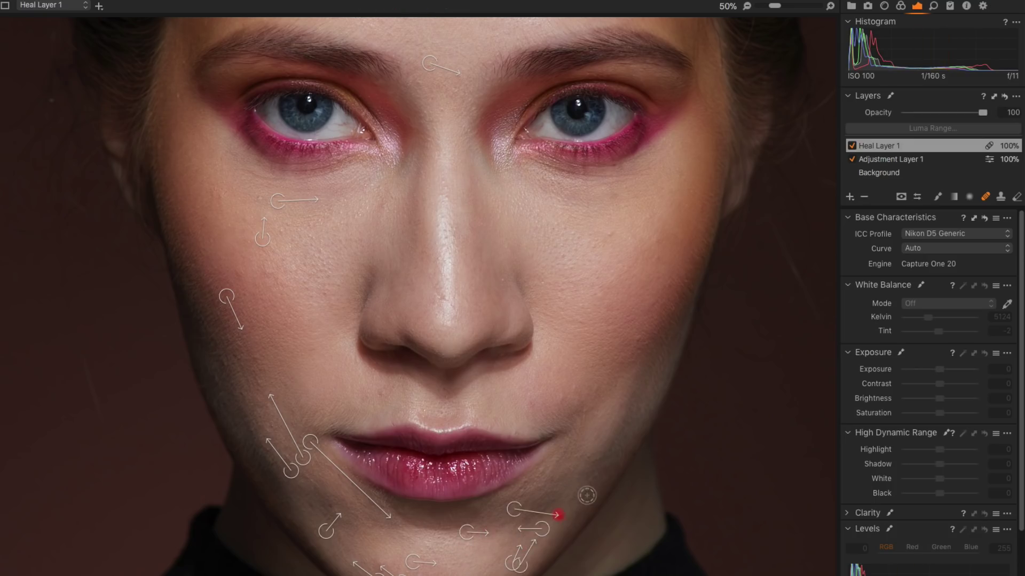
{"action": "left_click", "coordinate": [585, 493]}
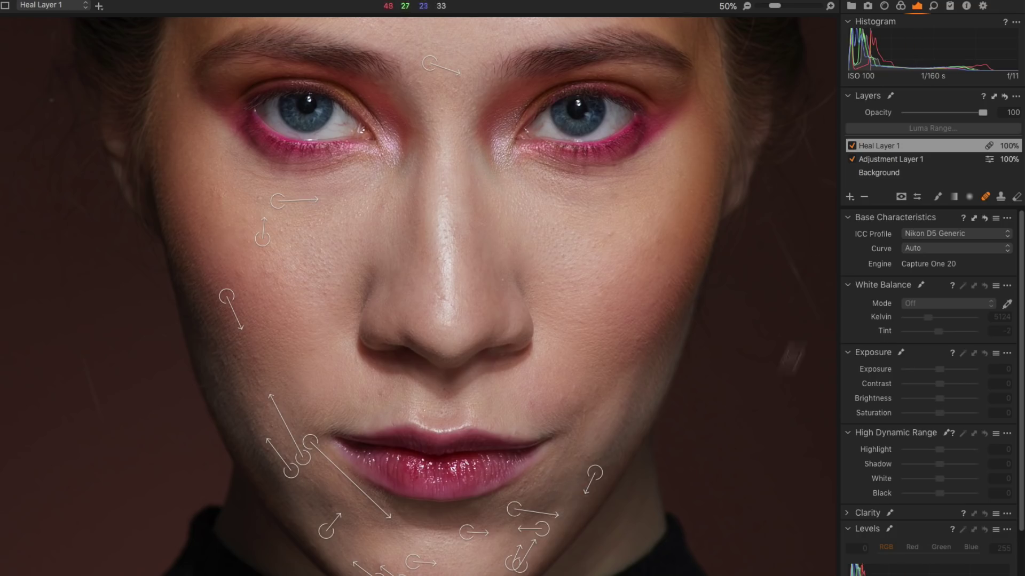
Toggle Heal Layer 1 on and off to compare healed and original skin
{"action": "left_click", "coordinate": [851, 146]}
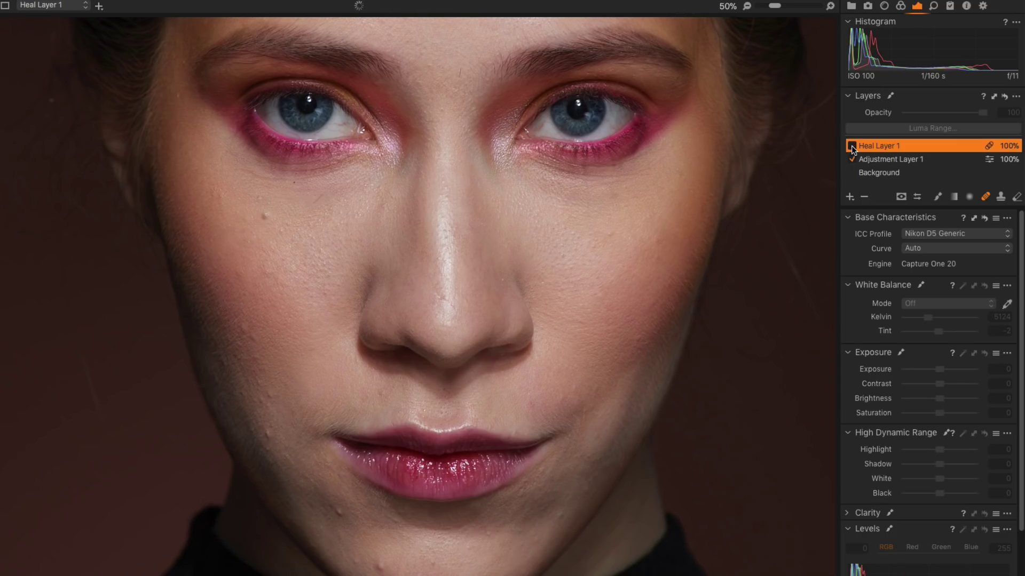
{"action": "left_click", "coordinate": [851, 146]}
{"action": "left_click", "coordinate": [851, 145]}
{"action": "left_click", "coordinate": [850, 146]}
{"action": "left_click", "coordinate": [851, 146]}
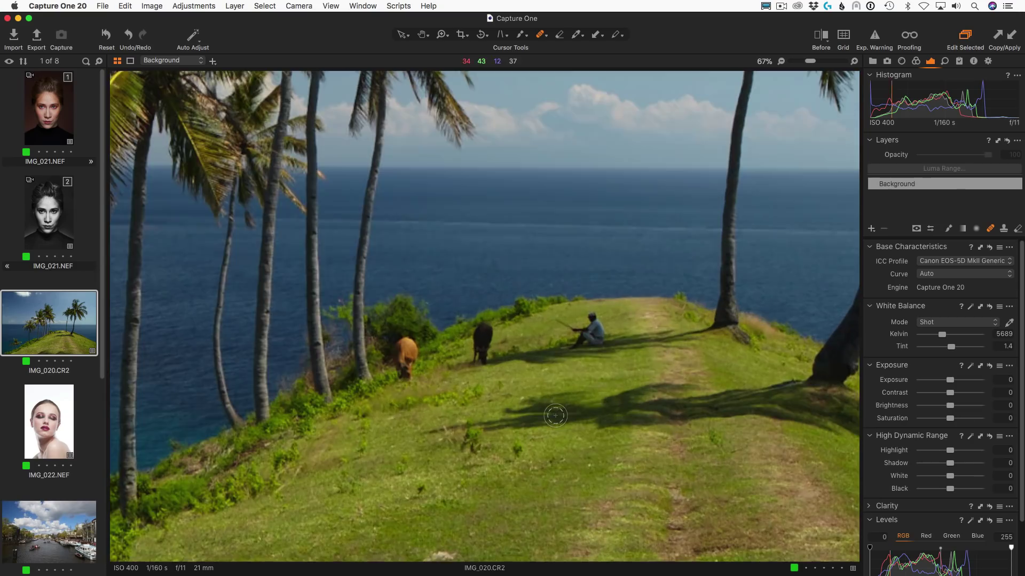
At 67% zoom, paint out the seated man, black cow and brown cow, shifting sources to clean grass
{"action": "left_click", "coordinate": [583, 342]}
{"action": "mouse_move", "coordinate": [590, 320]}
{"action": "left_mouse_down"}
{"action": "mouse_move", "coordinate": [592, 346]}
{"action": "mouse_move", "coordinate": [555, 323]}
{"action": "left_mouse_up"}
{"action": "left_click", "coordinate": [424, 433], "text": "alt"}
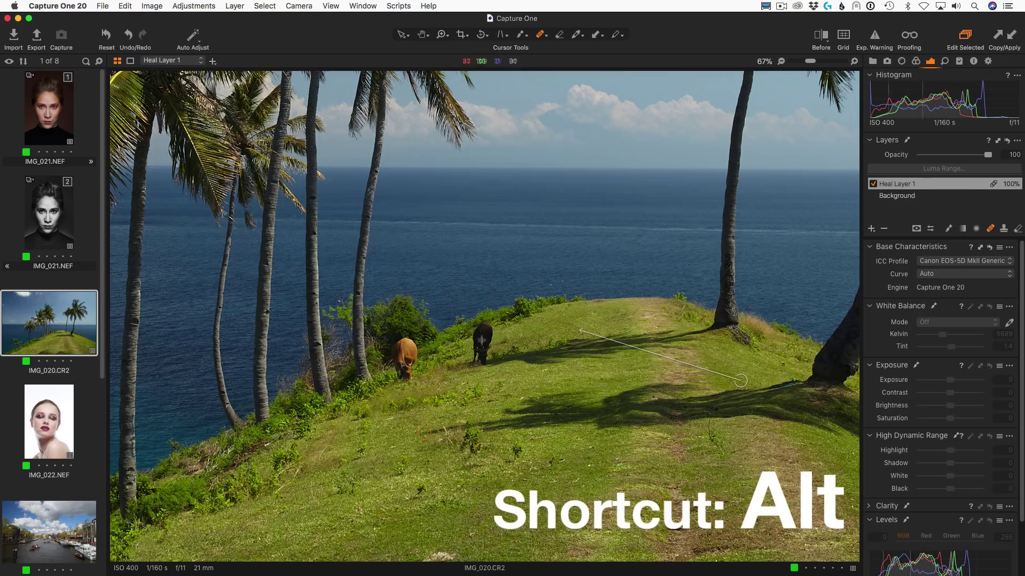
{"action": "left_click_drag", "start_coordinate": [478, 362], "coordinate": [483, 327]}
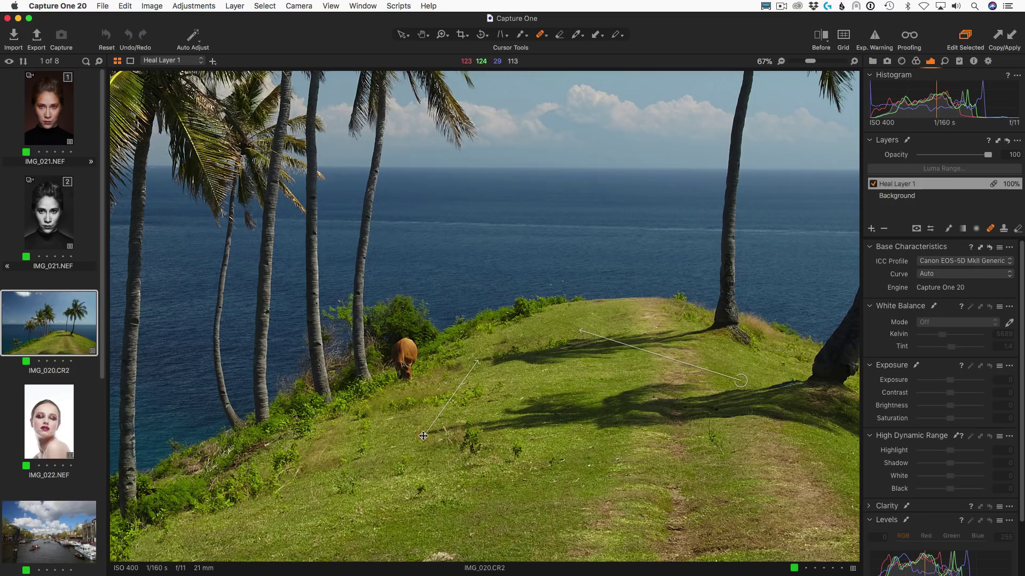
{"action": "left_click_drag", "start_coordinate": [425, 438], "coordinate": [423, 426]}
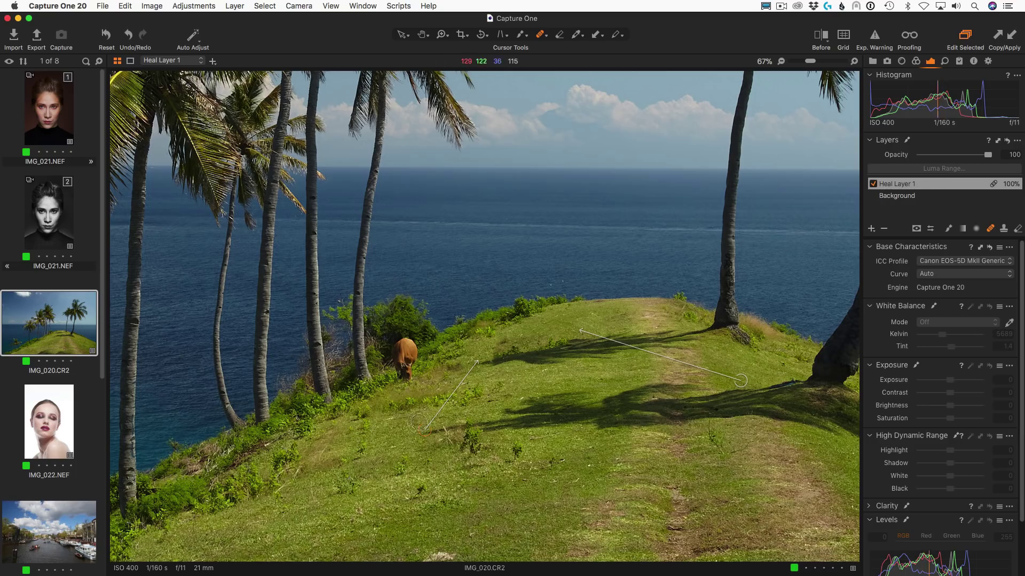
{"action": "mouse_move", "coordinate": [404, 373]}
{"action": "left_mouse_down"}
{"action": "mouse_move", "coordinate": [401, 342]}
{"action": "mouse_move", "coordinate": [411, 344]}
{"action": "mouse_move", "coordinate": [406, 371]}
{"action": "mouse_move", "coordinate": [393, 367]}
{"action": "mouse_move", "coordinate": [389, 347]}
{"action": "mouse_move", "coordinate": [397, 342]}
{"action": "mouse_move", "coordinate": [404, 372]}
{"action": "left_mouse_up"}
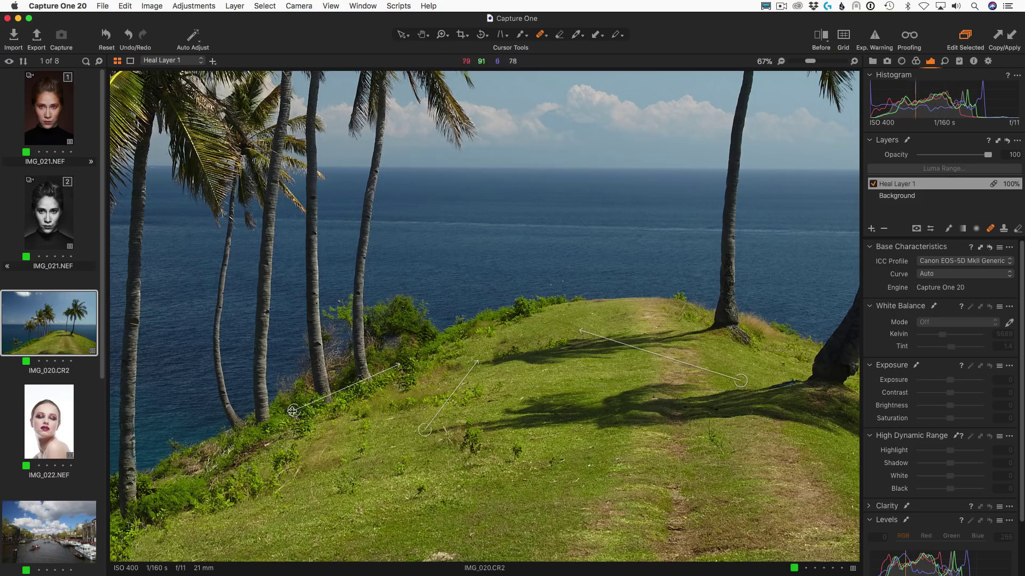
{"action": "left_click_drag", "start_coordinate": [293, 411], "coordinate": [295, 422]}
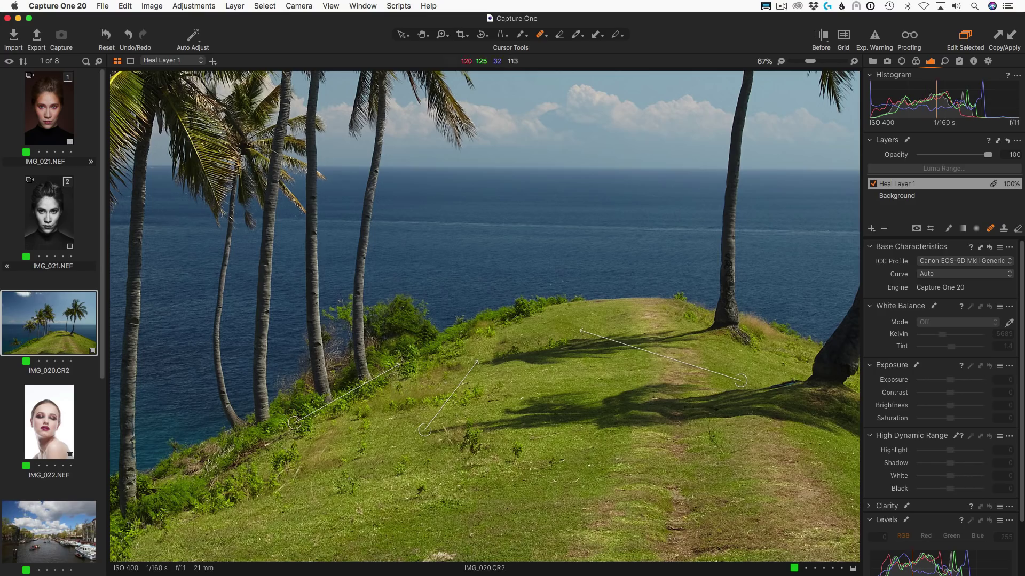
Fit the palm photo, compare Heal Layer 1 off and on, then heal a sky dust spot
{"action": "key", "text": "super+0"}
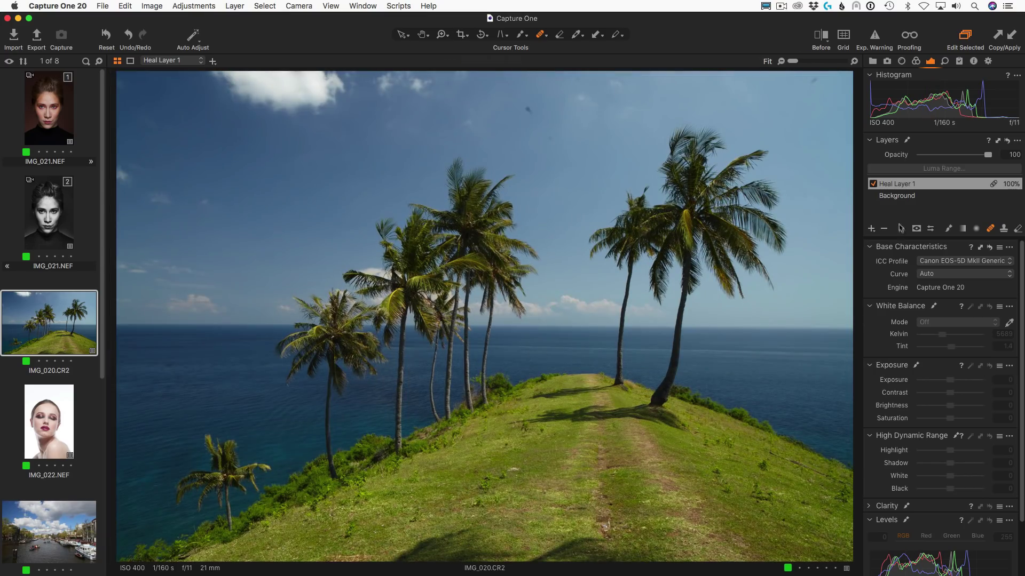
{"action": "left_click", "coordinate": [873, 184]}
{"action": "left_click", "coordinate": [873, 184]}
{"action": "scroll", "coordinate": [549, 108], "scroll_direction": "up", "scroll_amount": 5}
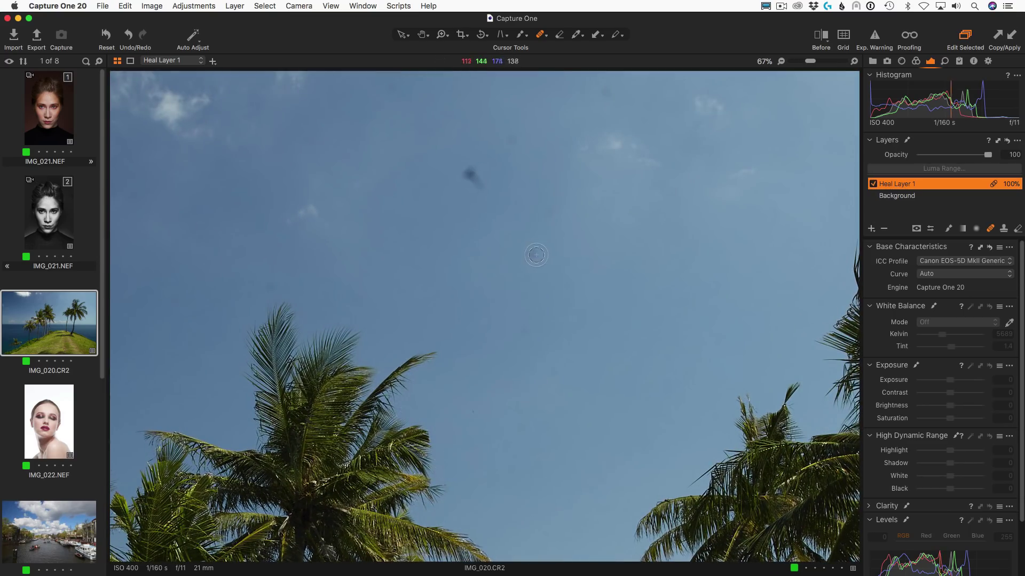
{"action": "mouse_move", "coordinate": [533, 255]}
{"action": "left_mouse_down"}
{"action": "mouse_move", "coordinate": [560, 295]}
{"action": "mouse_move", "coordinate": [550, 294]}
{"action": "left_mouse_up"}
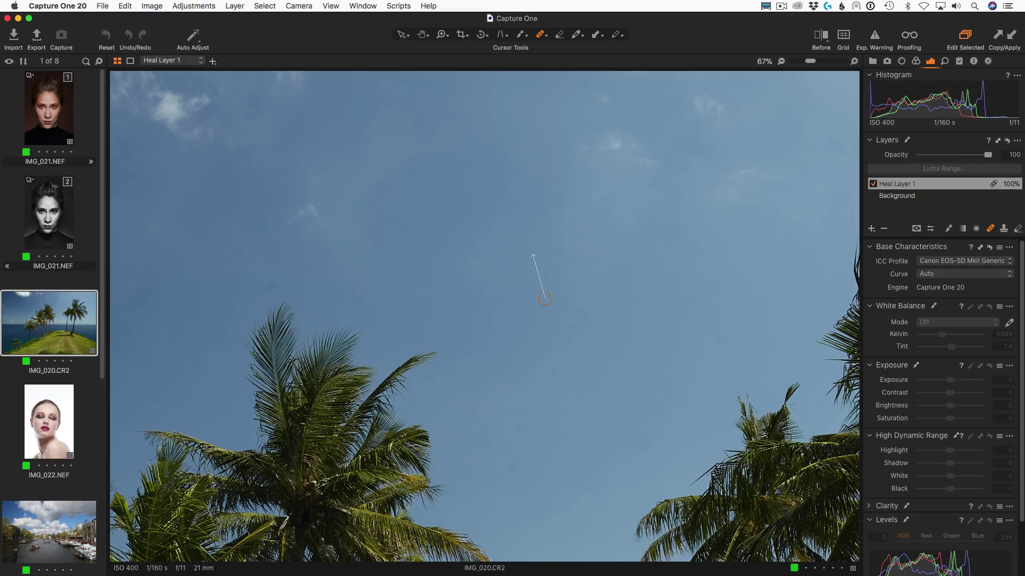
Show and clear the heal mask, refit the photo, and bring up the heal brush settings
{"action": "key", "text": "m"}
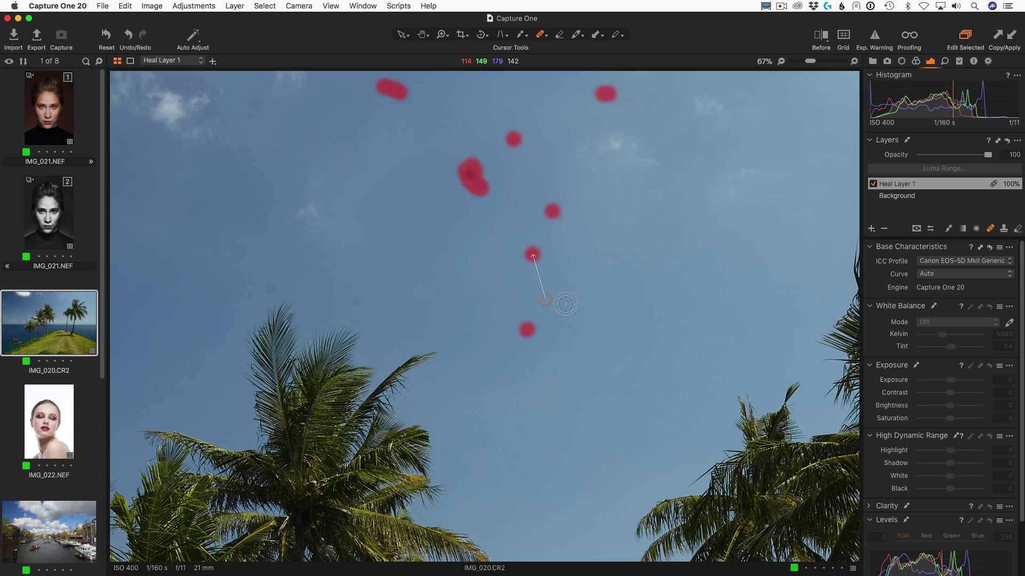
{"action": "key", "text": "BackSpace"}
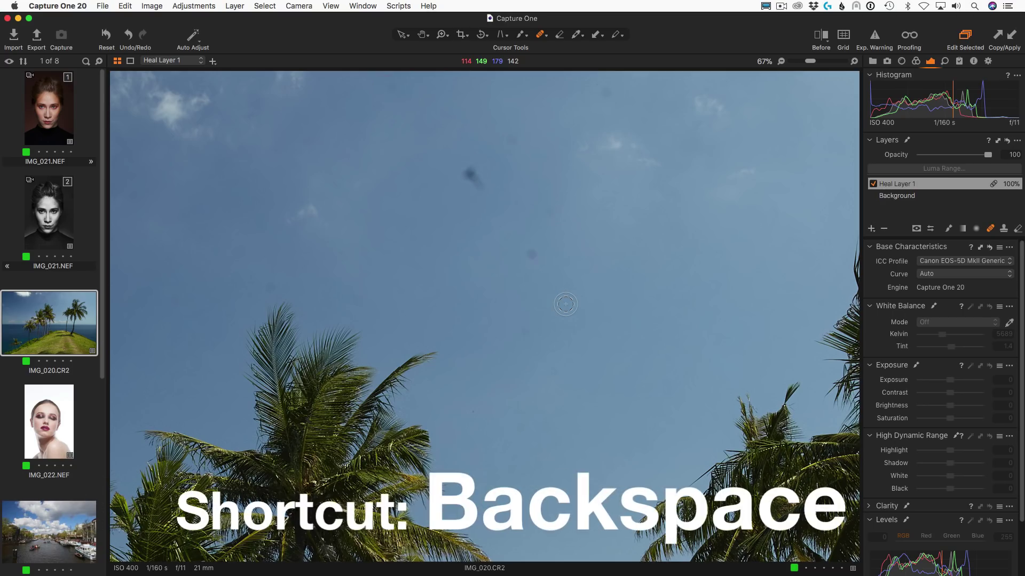
{"action": "key", "text": "super+0"}
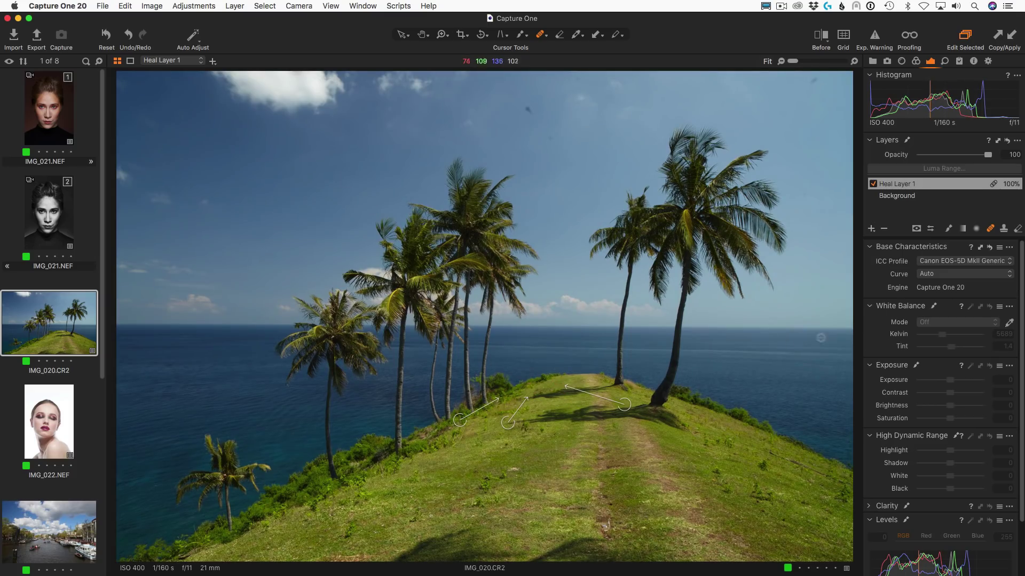
{"action": "right_click", "coordinate": [571, 305]}
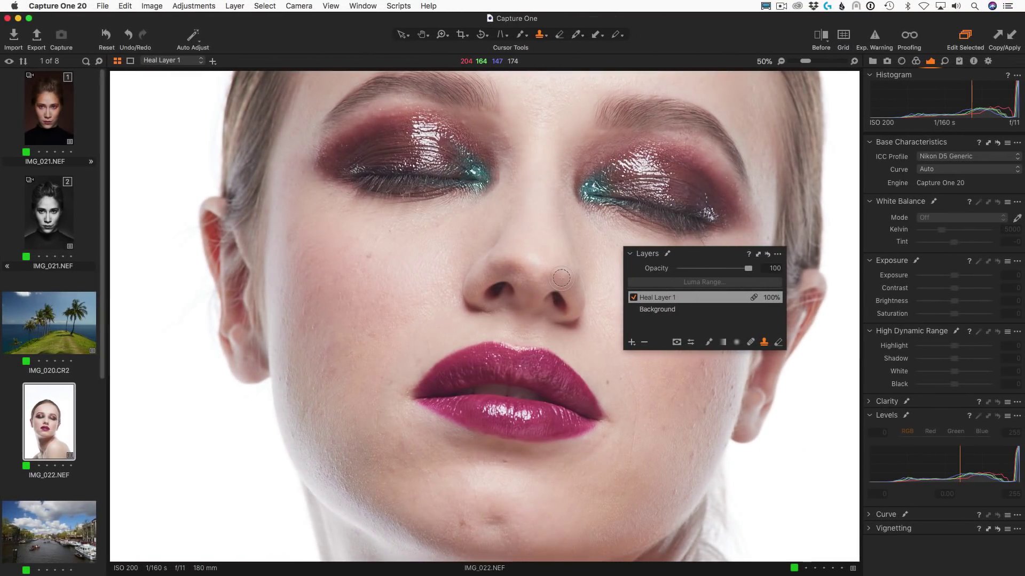
Set the brush flow to 31 and add a new clone layer above Heal Layer 1
{"action": "right_click", "coordinate": [562, 277]}
{"action": "mouse_move", "coordinate": [635, 317]}
{"action": "left_mouse_down"}
{"action": "mouse_move", "coordinate": [573, 317]}
{"action": "mouse_move", "coordinate": [587, 302]}
{"action": "mouse_move", "coordinate": [575, 302]}
{"action": "left_mouse_up"}
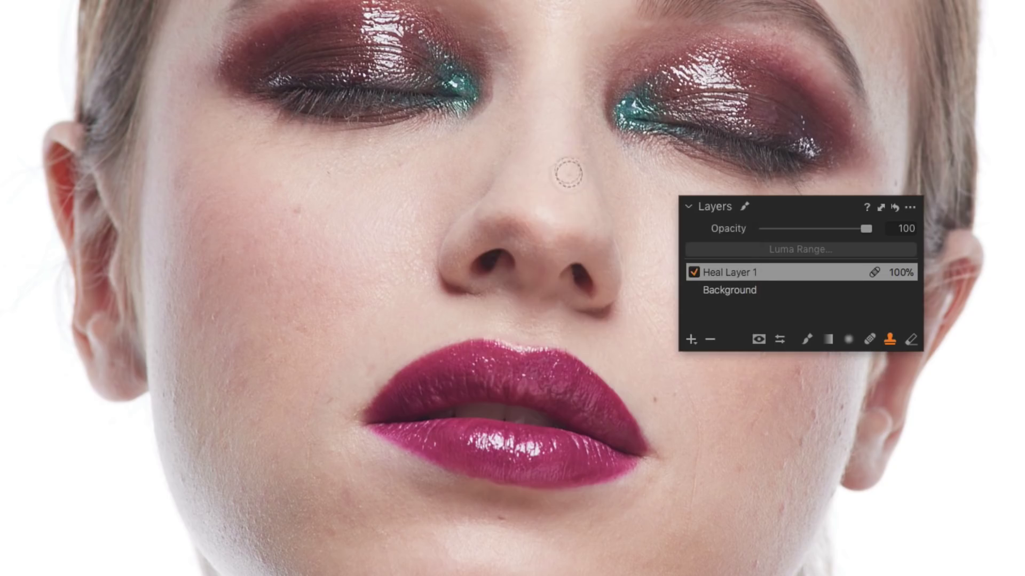
{"action": "left_click", "coordinate": [588, 242], "text": "alt"}
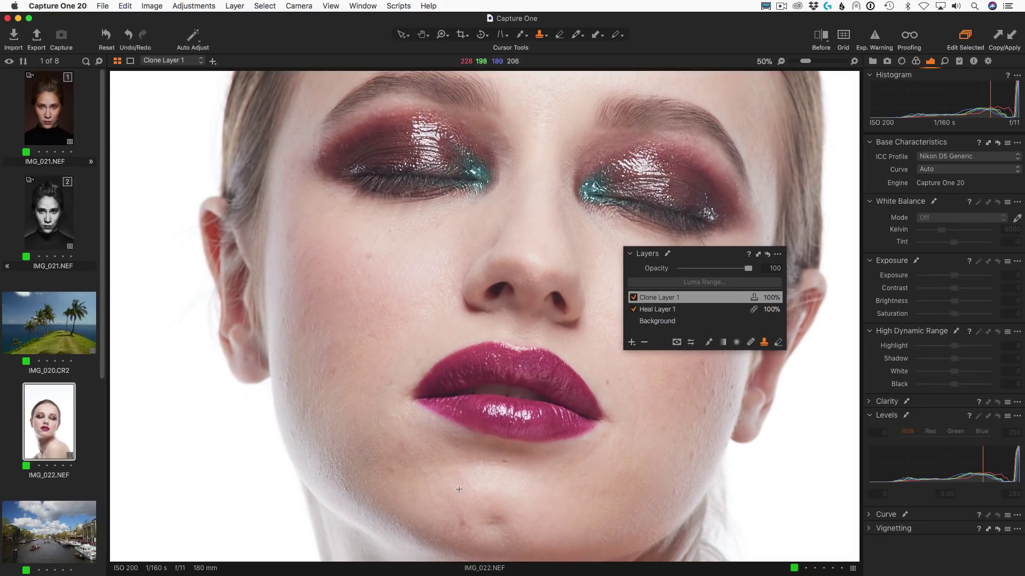
Clone out the chin blemish, compare the layer hidden and shown, then lower its opacity
{"action": "mouse_move", "coordinate": [475, 510]}
{"action": "left_mouse_down"}
{"action": "mouse_move", "coordinate": [495, 520]}
{"action": "mouse_move", "coordinate": [483, 519]}
{"action": "left_mouse_up"}
{"action": "left_click", "coordinate": [634, 297]}
{"action": "left_click", "coordinate": [634, 297]}
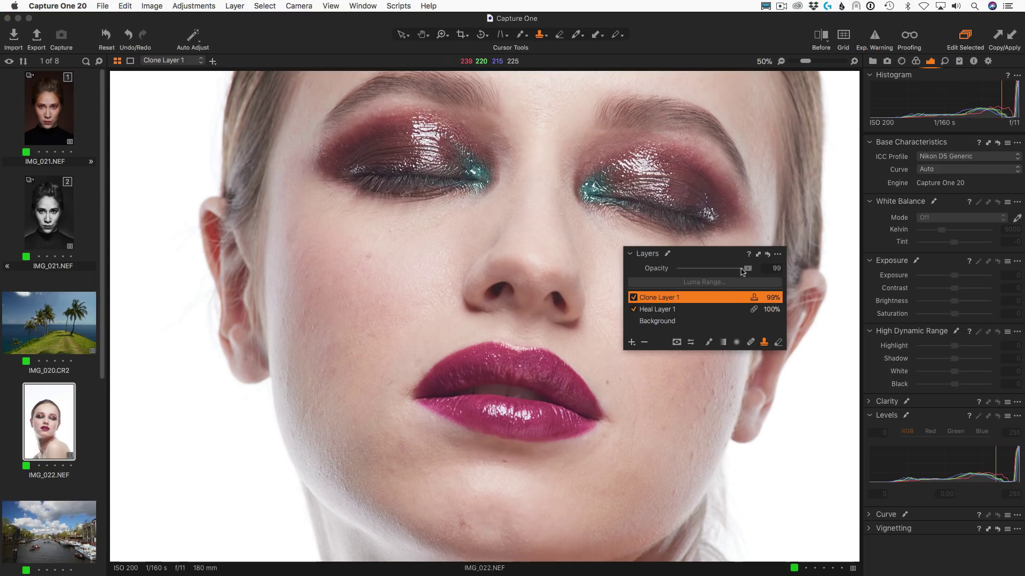
{"action": "mouse_move", "coordinate": [748, 268]}
{"action": "left_mouse_down"}
{"action": "mouse_move", "coordinate": [674, 276]}
{"action": "mouse_move", "coordinate": [728, 278]}
{"action": "left_mouse_up"}
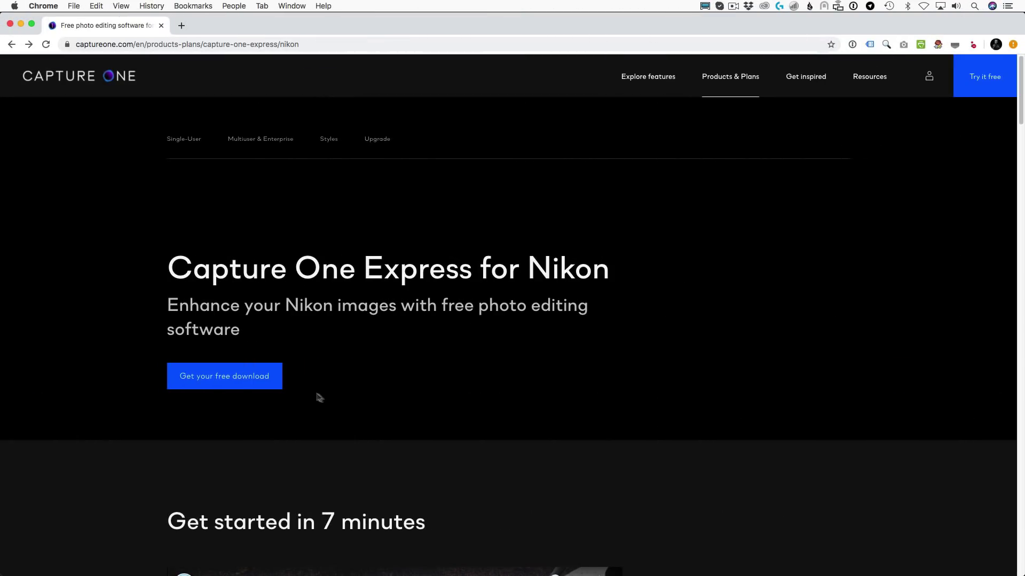
Go to the Nikon free download page and scroll to the $278, $129, $248 and $99 prices
{"action": "left_click", "coordinate": [259, 384]}
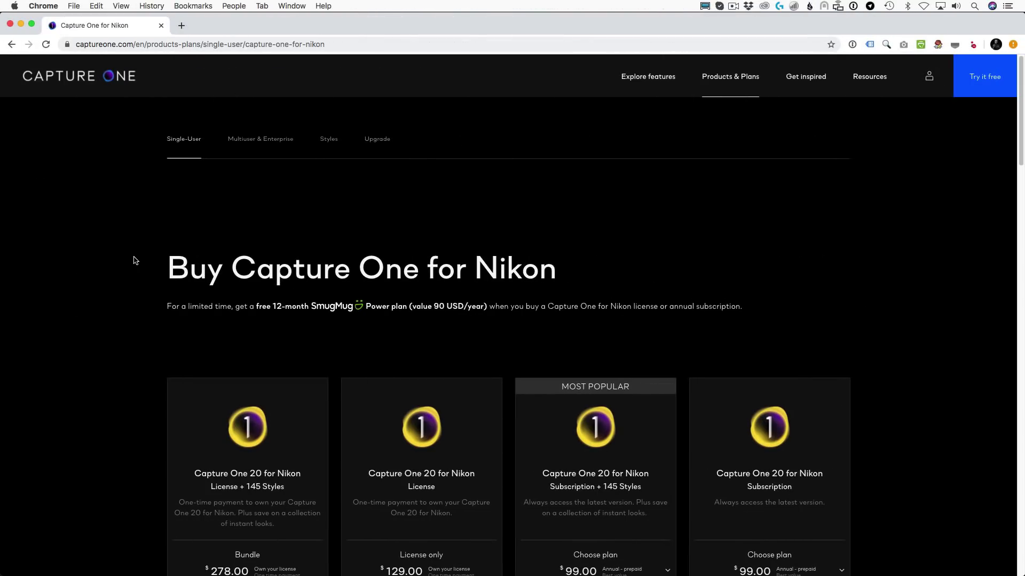
{"action": "scroll", "coordinate": [135, 261], "scroll_direction": "down", "scroll_amount": 10}
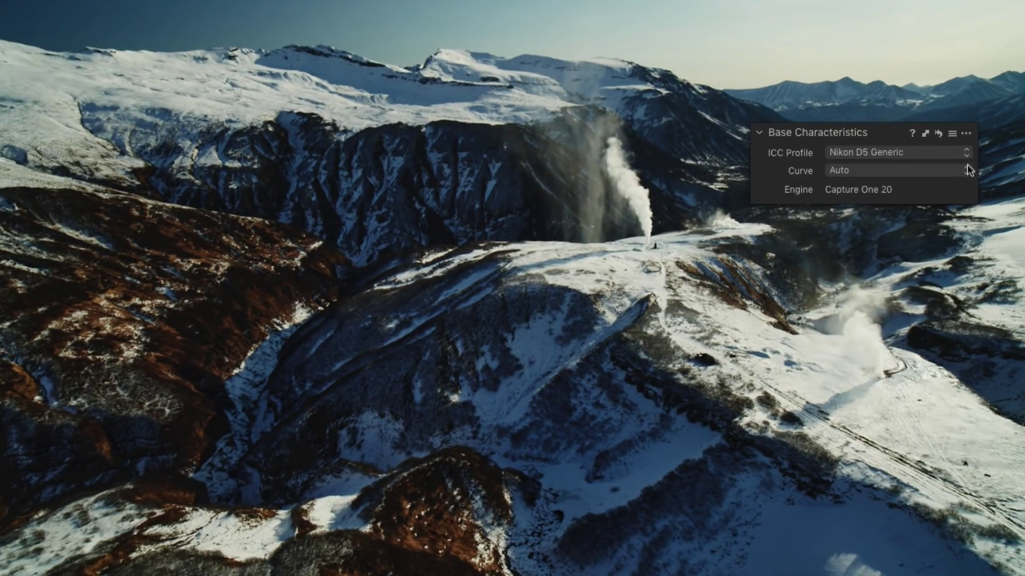
Apply the Nikon - Vivid ICC profile to the mountain landscape photos
{"action": "left_click", "coordinate": [807, 201]}
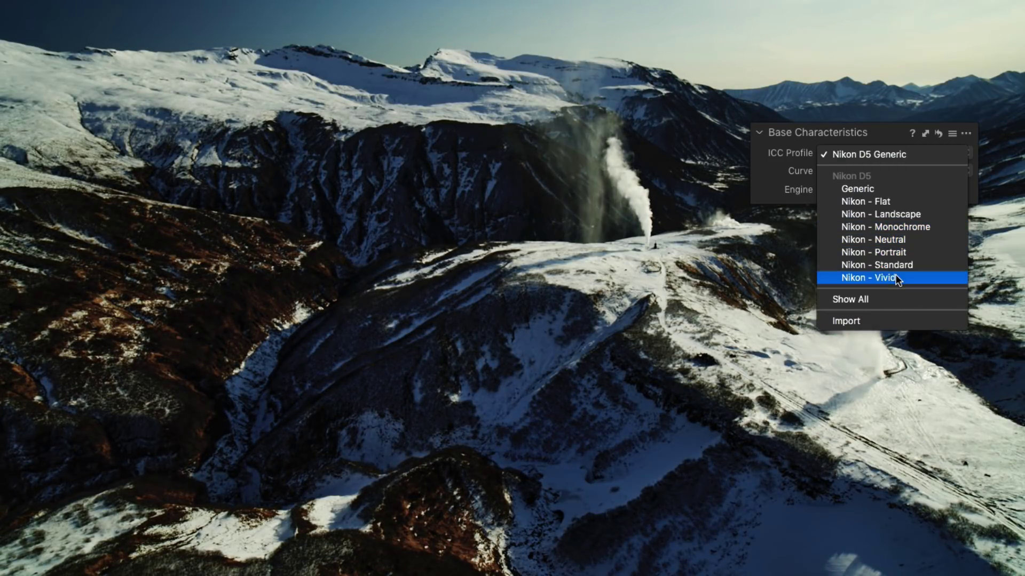
{"action": "left_click", "coordinate": [895, 277]}
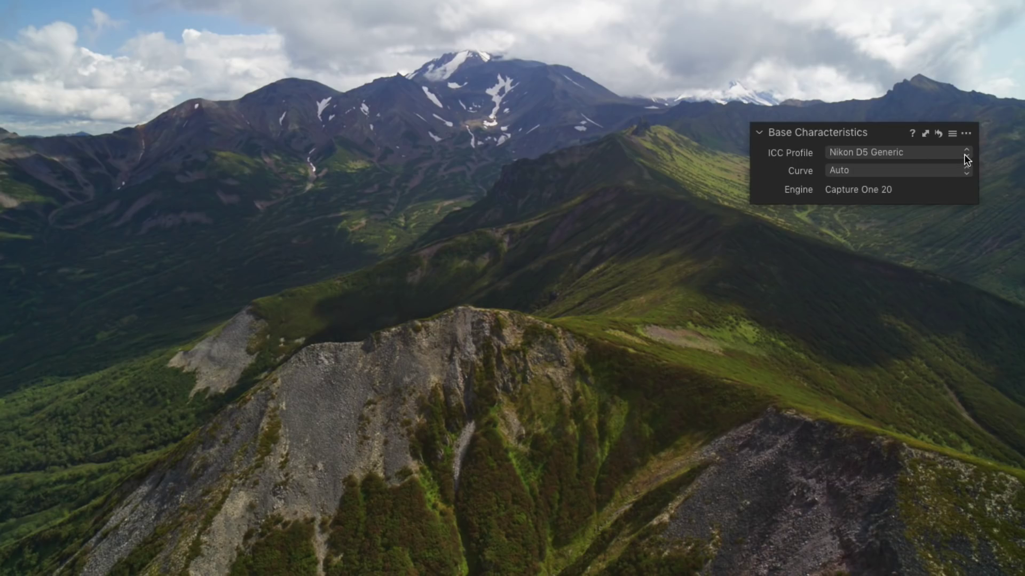
{"action": "left_click", "coordinate": [964, 154]}
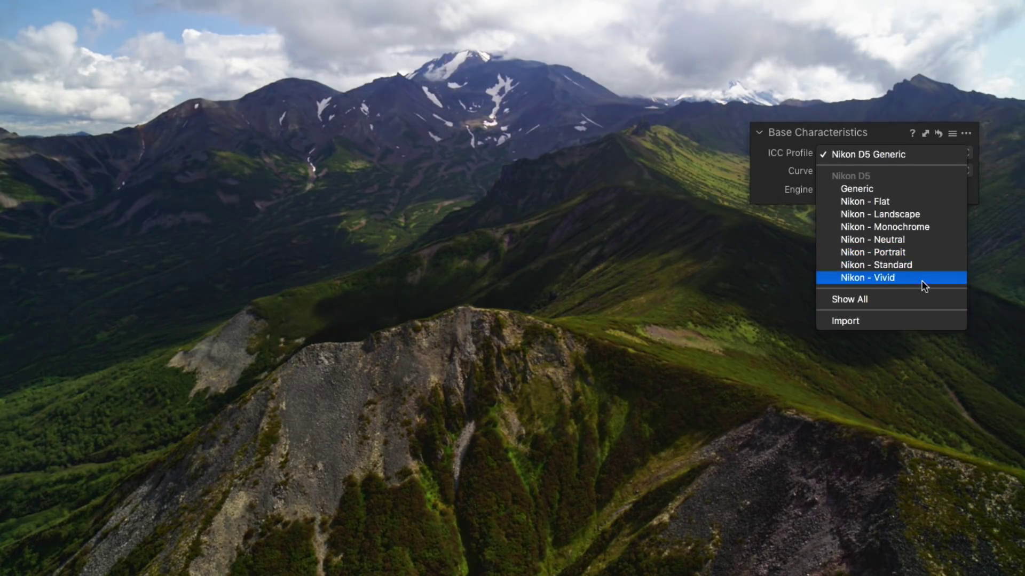
{"action": "left_click", "coordinate": [924, 283]}
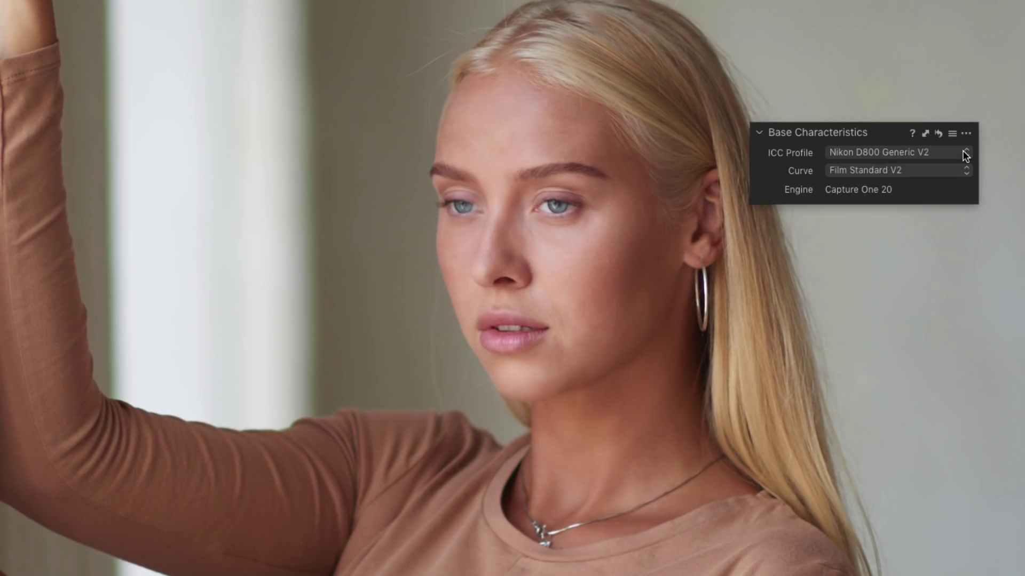
{"action": "left_click", "coordinate": [966, 156]}
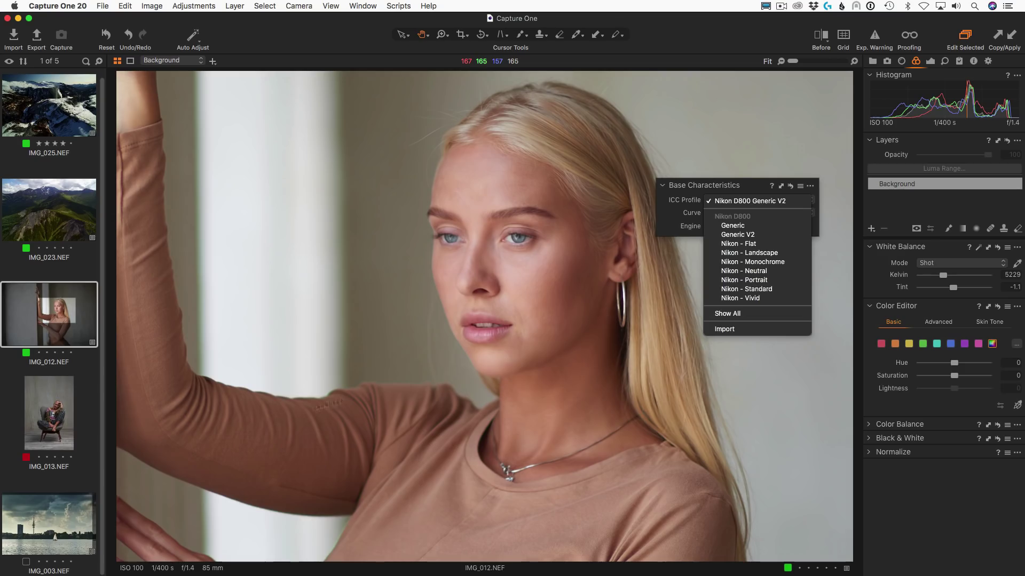
Give the lake and tower photo IMG_003 the Nikon - Monochrome profile
{"action": "left_click", "coordinate": [61, 508]}
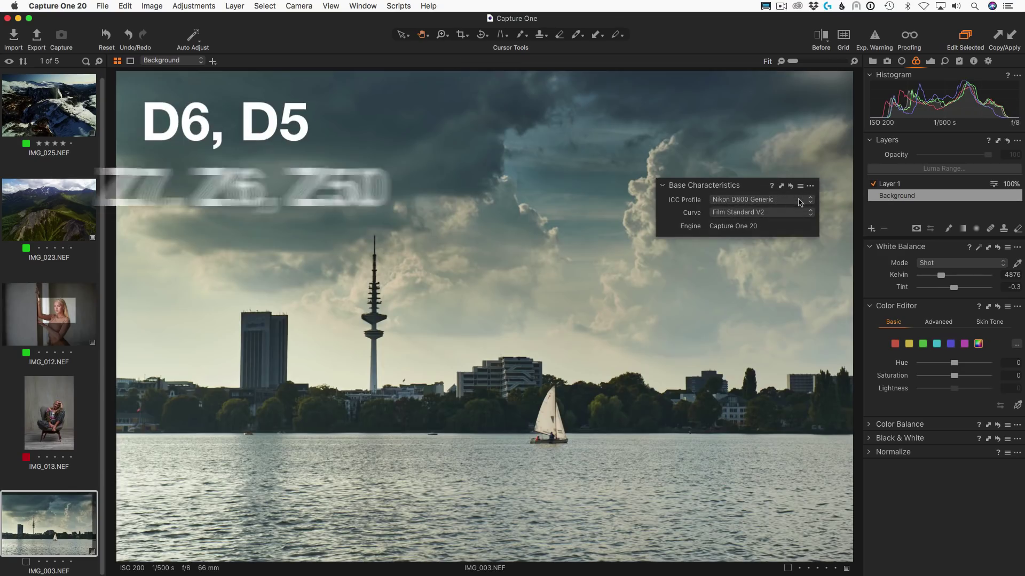
{"action": "left_click", "coordinate": [758, 200]}
{"action": "left_click", "coordinate": [783, 261]}
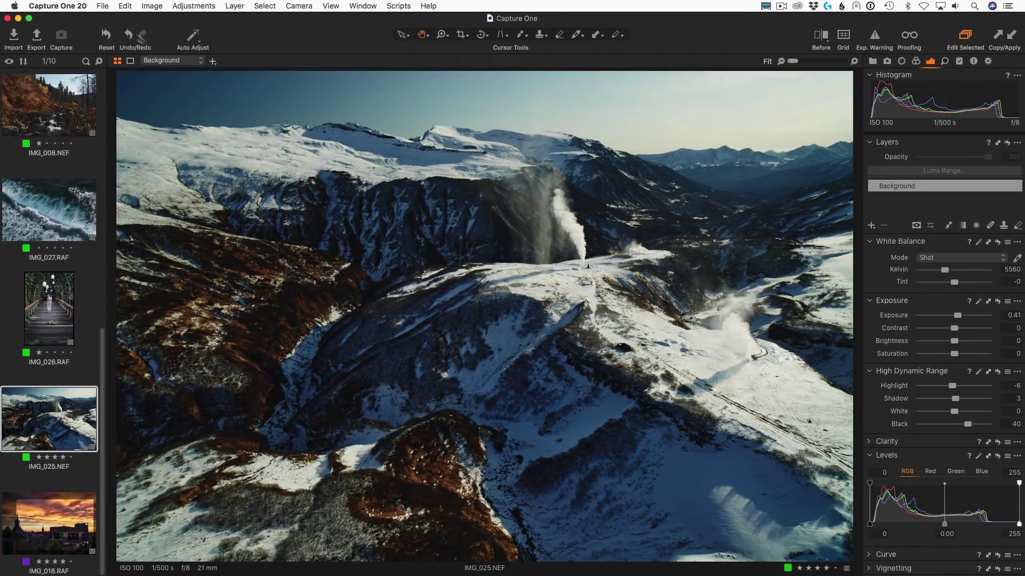
Import the Lightroom catalog LRCatalog.lrcat and dismiss the import summary
{"action": "left_click", "coordinate": [102, 6]}
{"action": "mouse_move", "coordinate": [138, 88]}
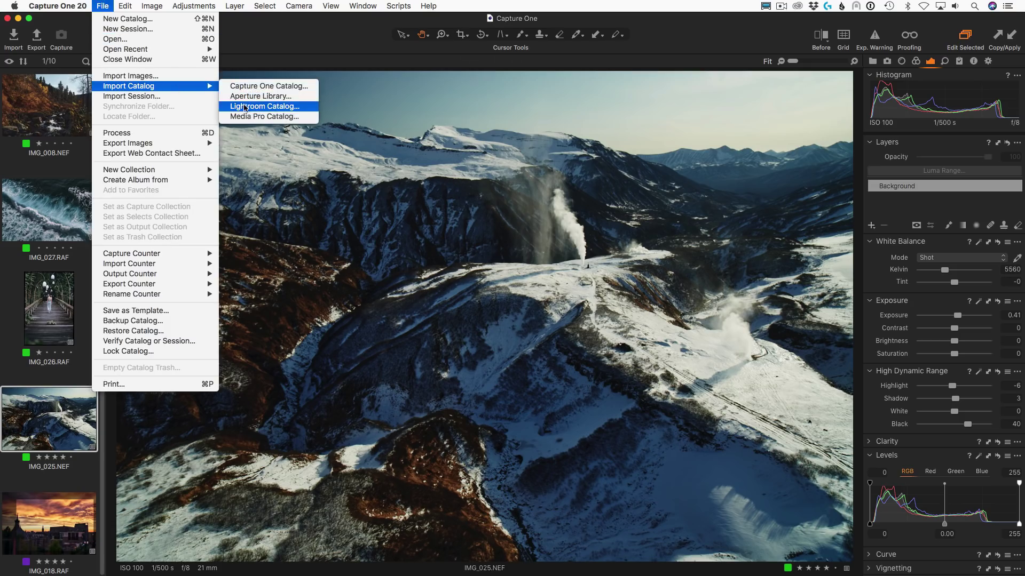
{"action": "left_click", "coordinate": [265, 106]}
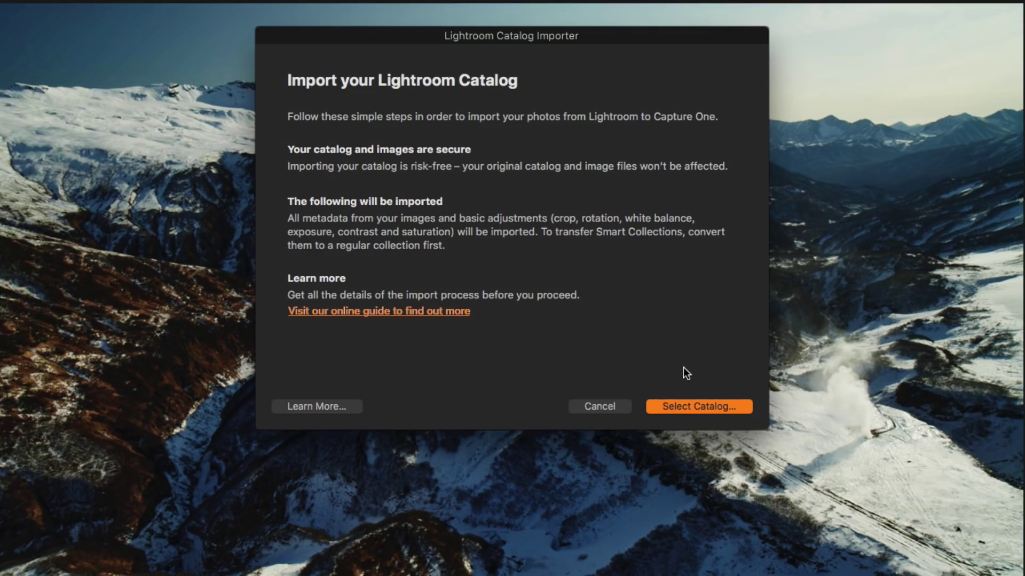
{"action": "left_click", "coordinate": [675, 408]}
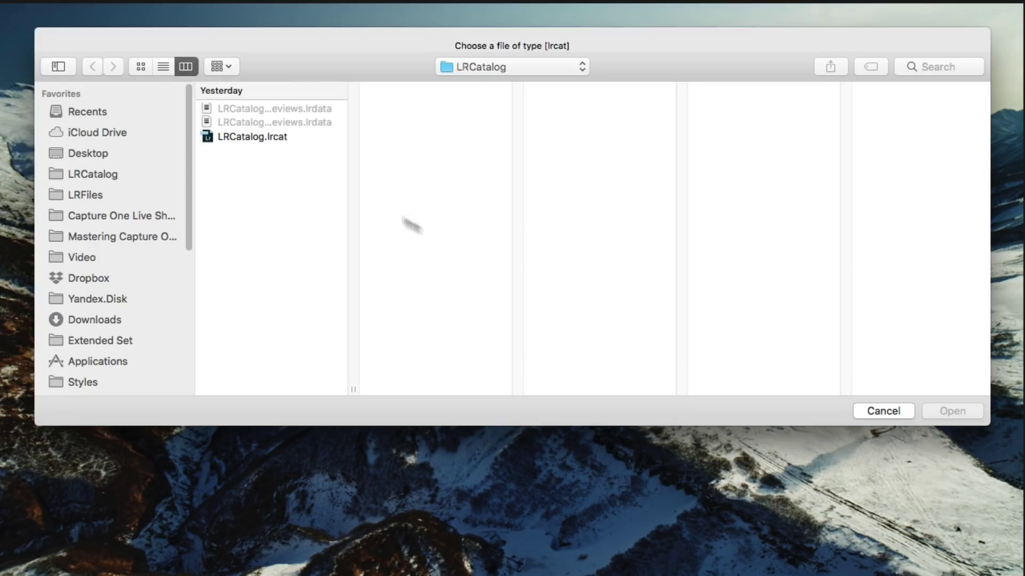
{"action": "left_click", "coordinate": [292, 137]}
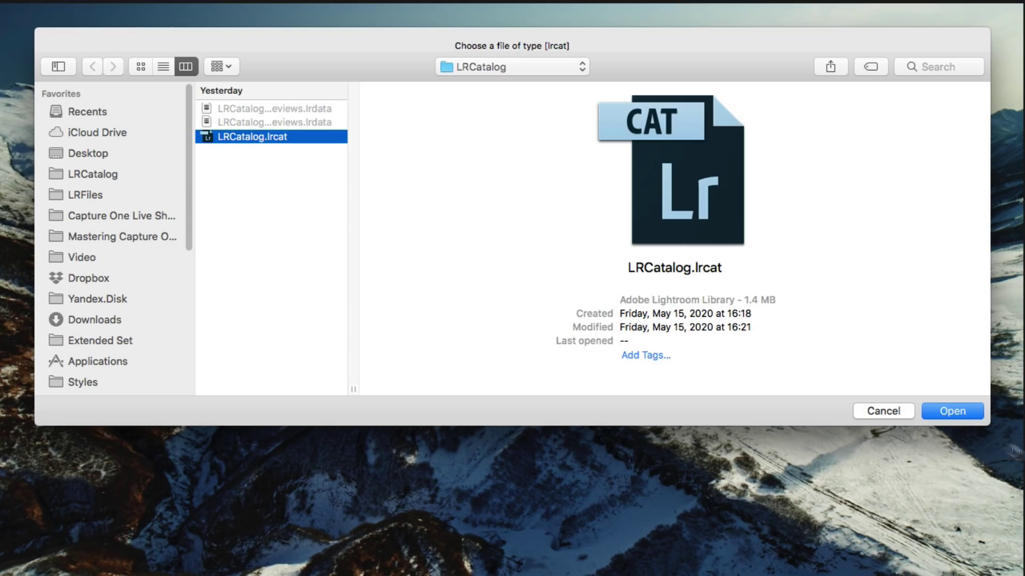
{"action": "left_click", "coordinate": [968, 415]}
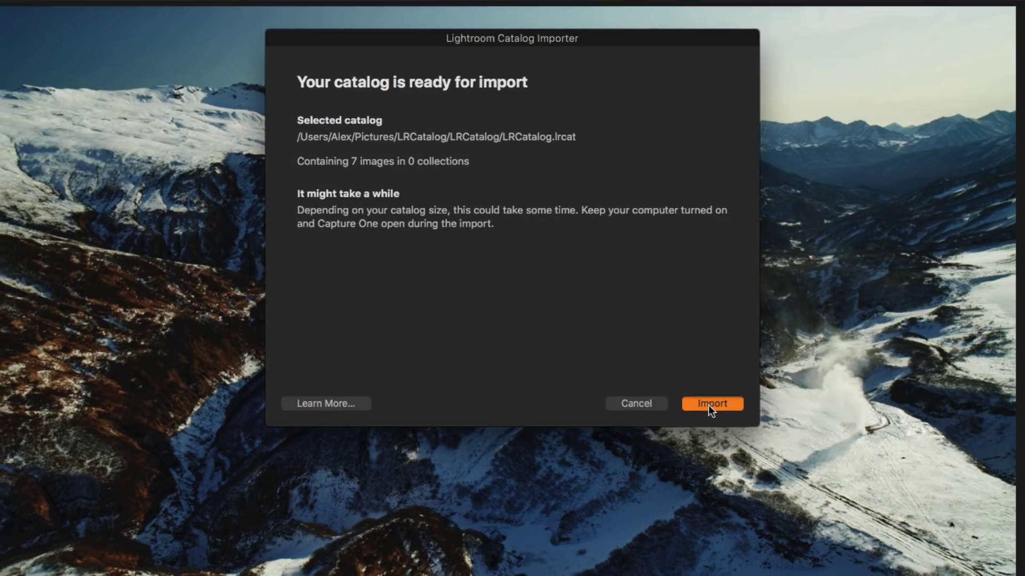
{"action": "left_click", "coordinate": [700, 406]}
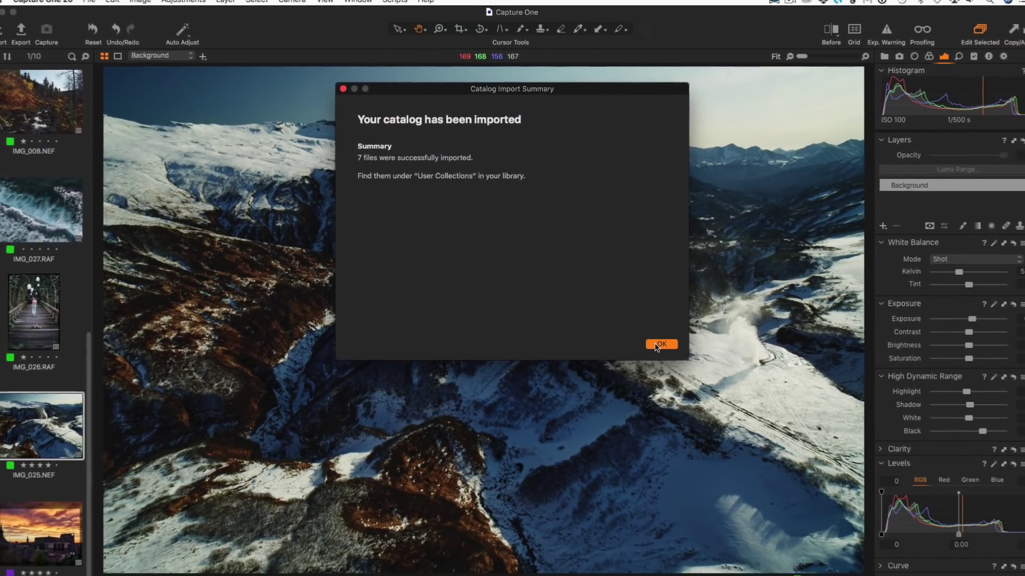
{"action": "left_click", "coordinate": [657, 345]}
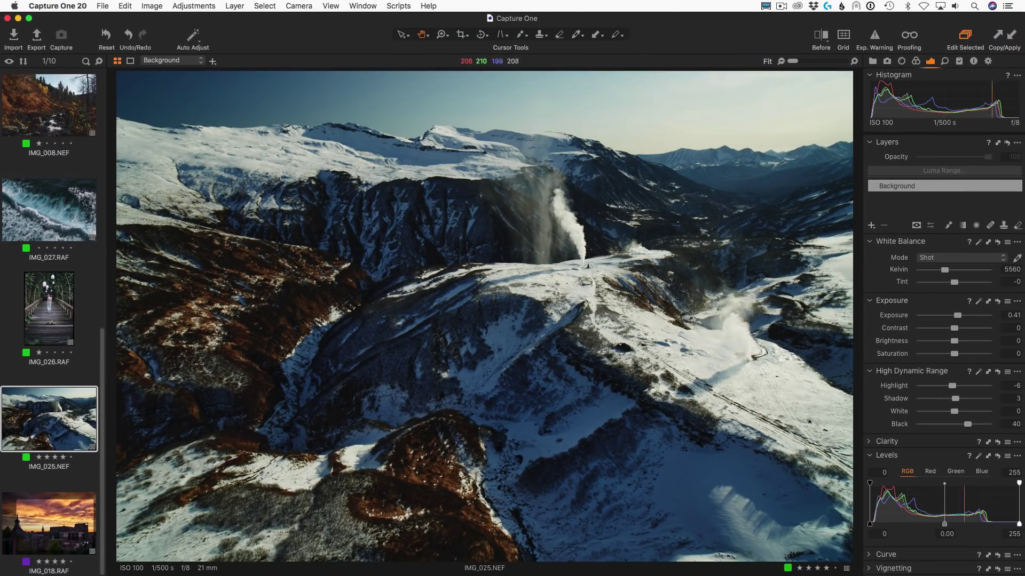
Open the LRCatalog Images collection, then move the 14 files from Offline into LRFiles in Finder
{"action": "left_click", "coordinate": [885, 56]}
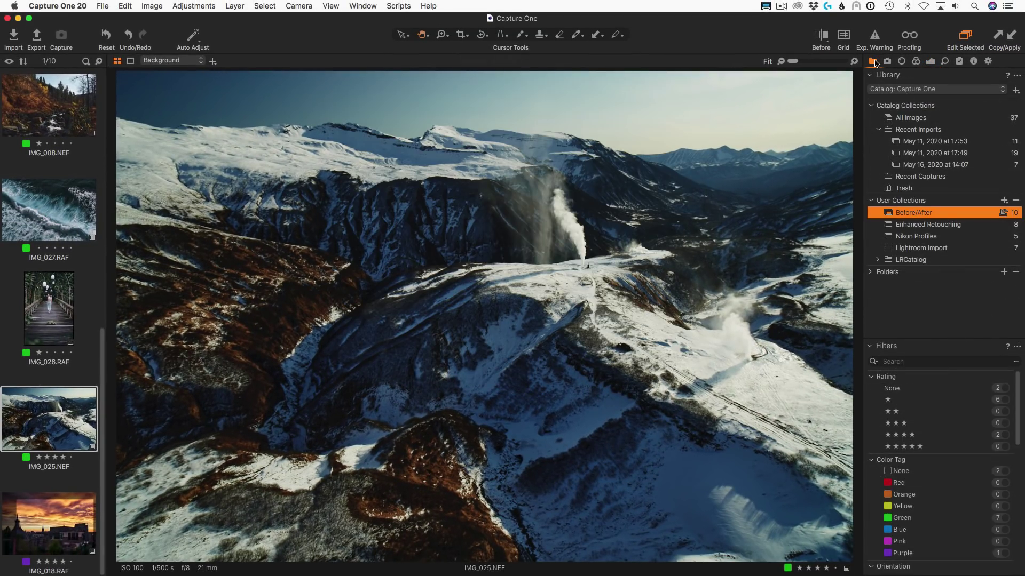
{"action": "left_click", "coordinate": [878, 260]}
{"action": "left_click", "coordinate": [914, 272]}
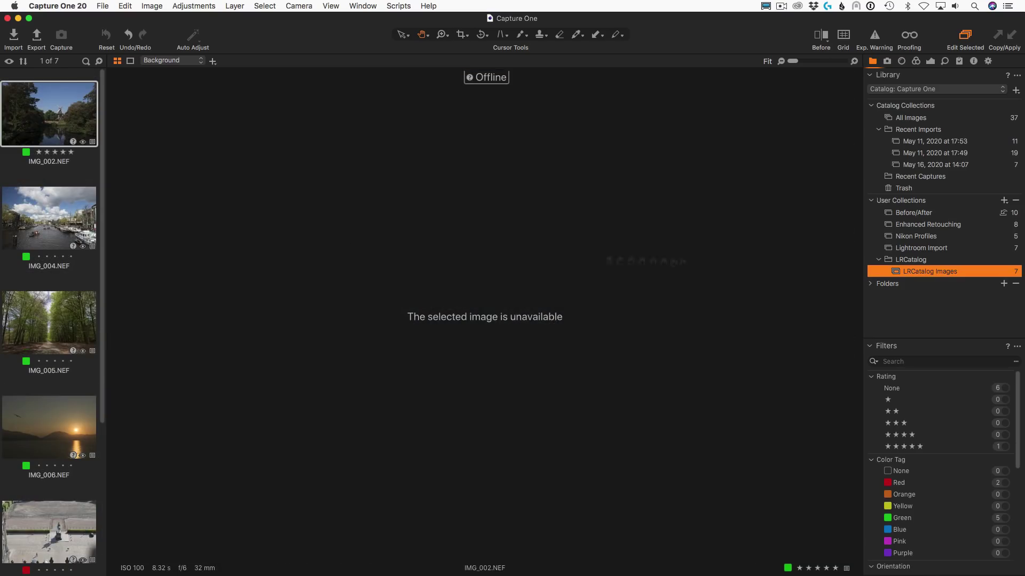
{"action": "left_click", "coordinate": [75, 231]}
{"action": "left_click", "coordinate": [78, 126]}
{"action": "key", "text": "super+Tab"}
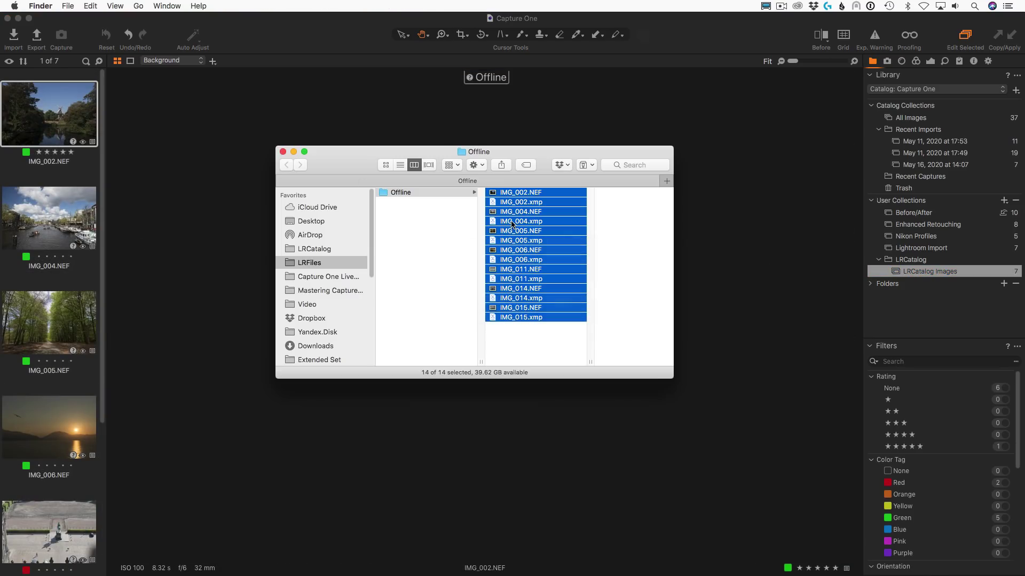
{"action": "left_click_drag", "start_coordinate": [511, 224], "coordinate": [451, 229]}
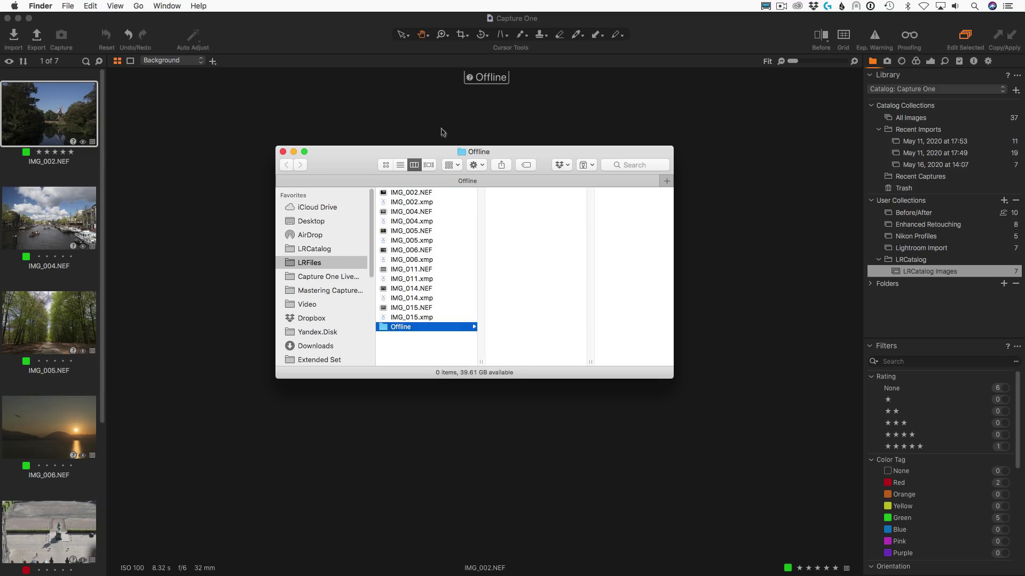
Apply the ALEXONRAW coupon at checkout, bringing the Pro 20 licence to $298.99
{"action": "left_click", "coordinate": [364, 44]}
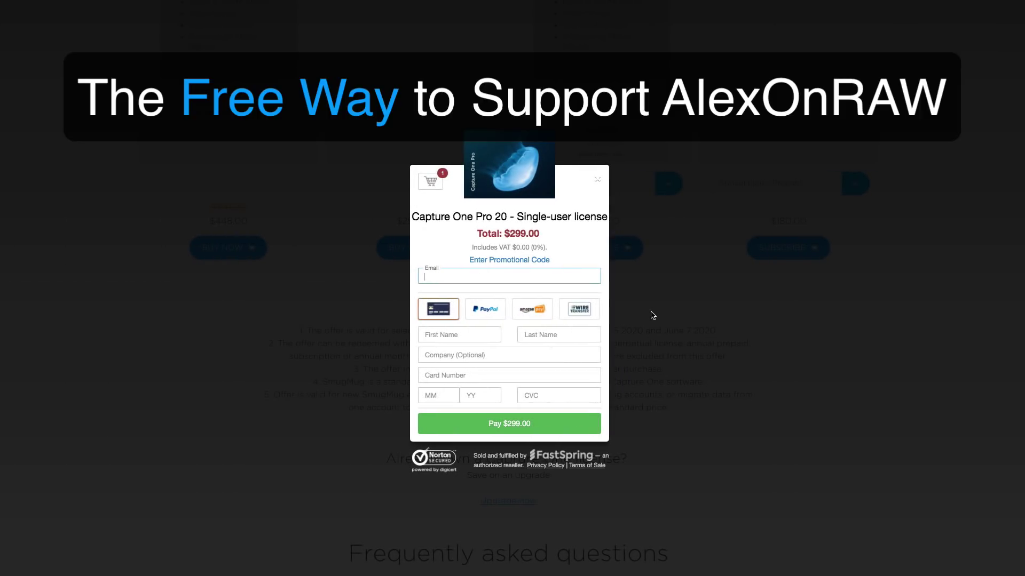
{"action": "left_click", "coordinate": [548, 262]}
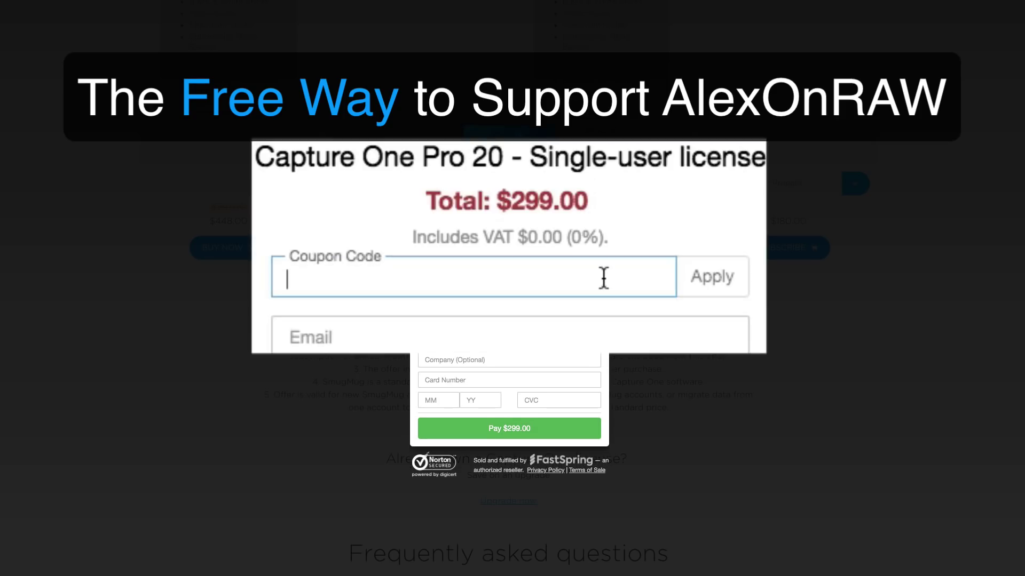
{"action": "type", "text": "ALEXONRAW"}
{"action": "left_click", "coordinate": [729, 281]}
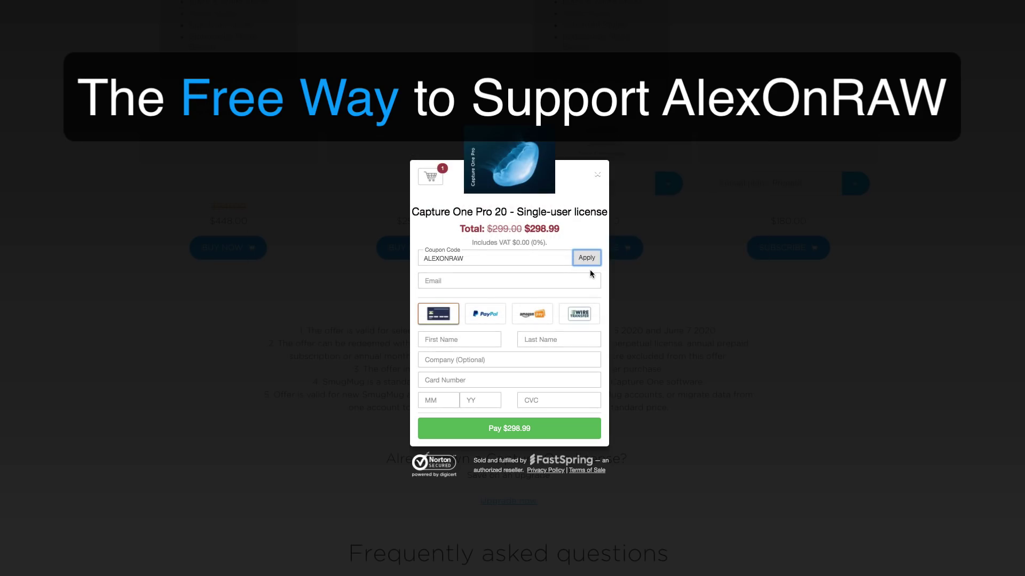